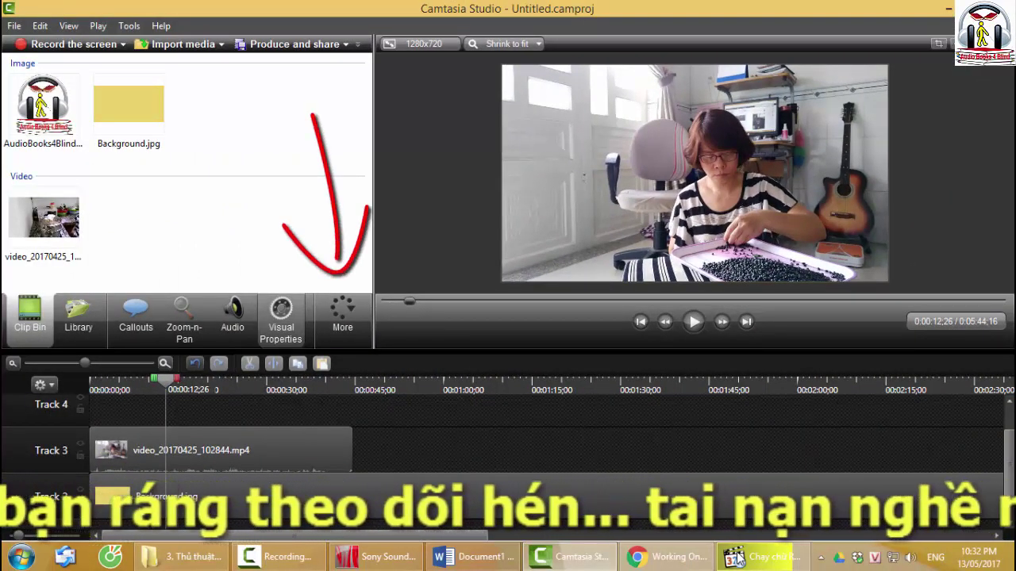
Set the Y rotation of the video_20170425_102844.mp4 clip to 180 and play the timeline from the beginning
key(v)
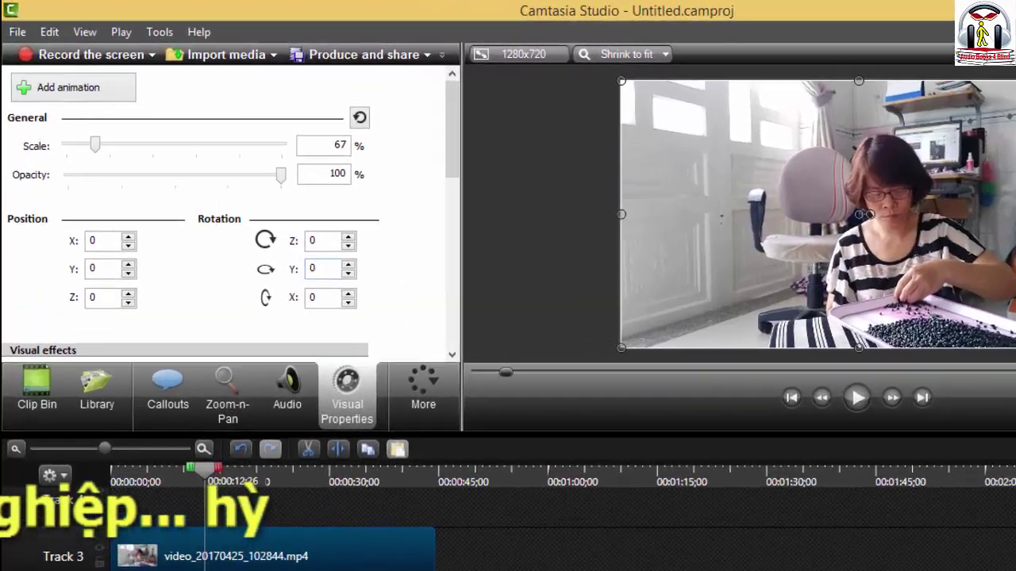
double_click(254, 217)
text(18)
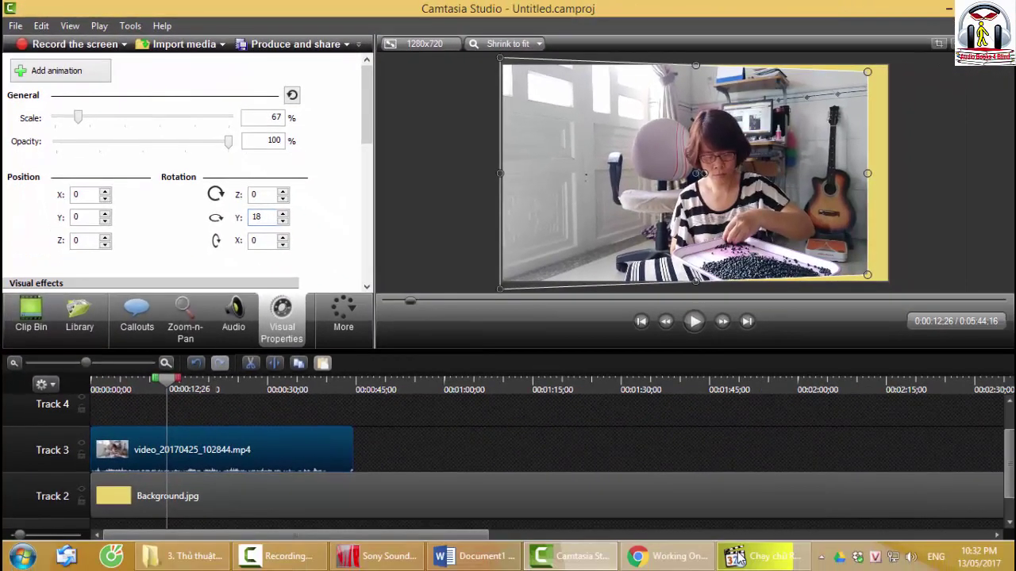
text(0)
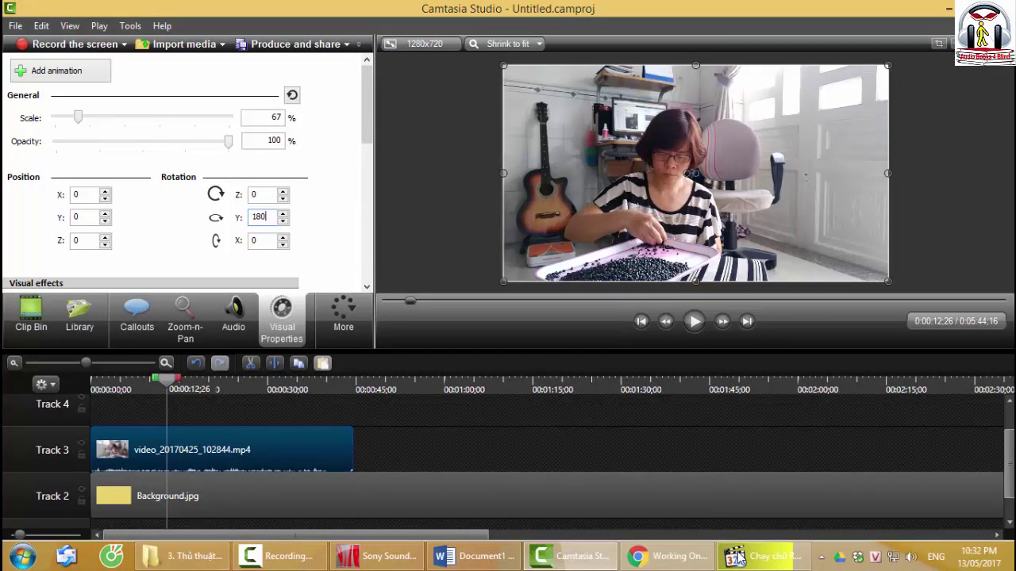
key(ctrl+Home)
key(space)
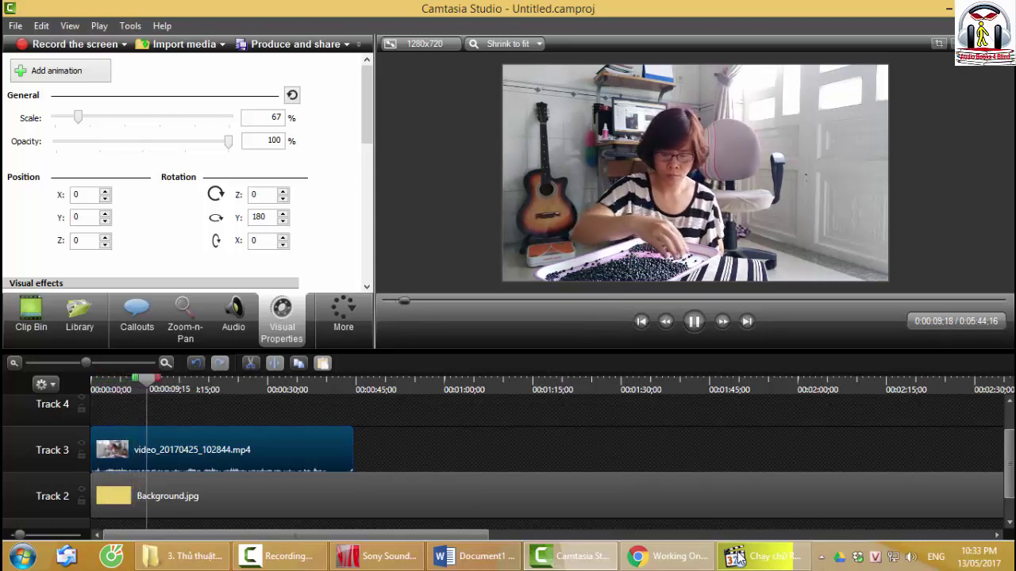
key(space)
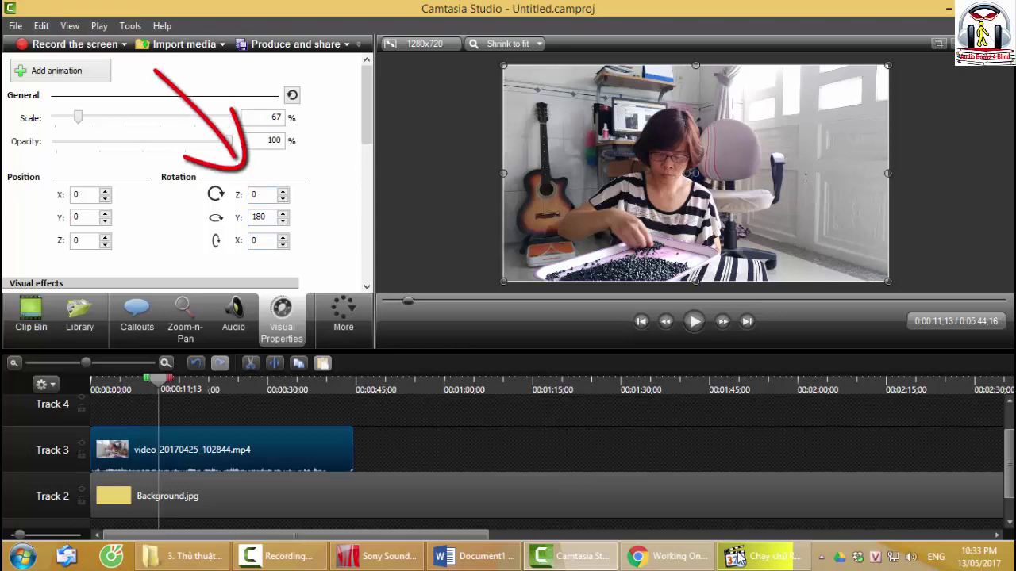
Set the Track 3 video clip's Z rotation to 180 and return it to 0
key(BackSpace)
text(18)
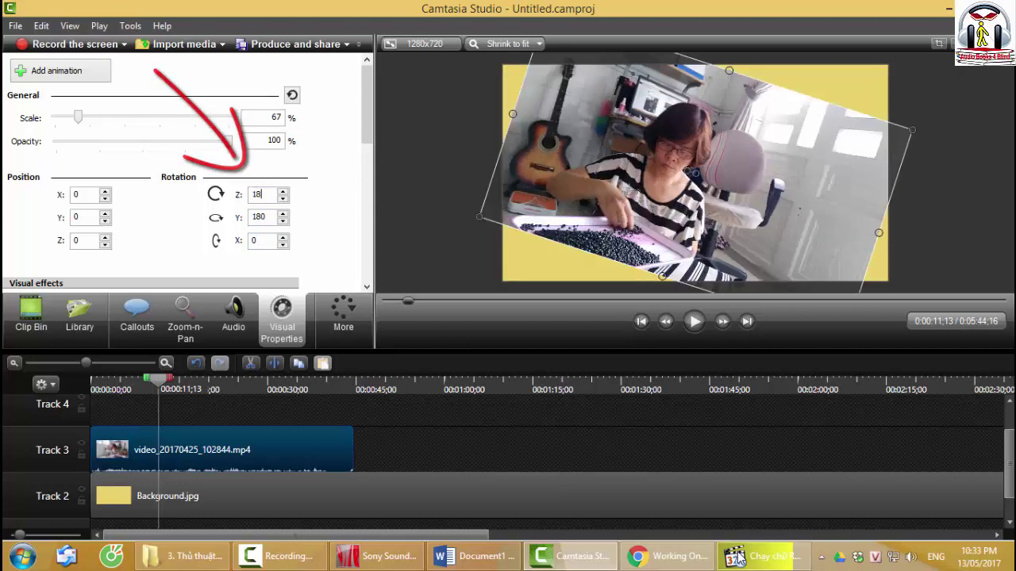
text(0)
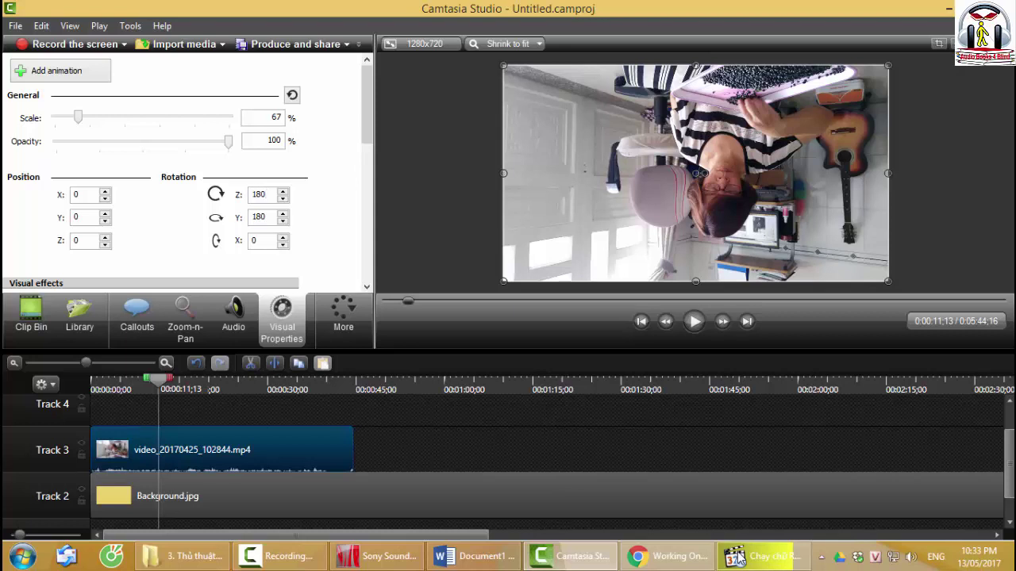
key(BackSpace)
key(BackSpace)
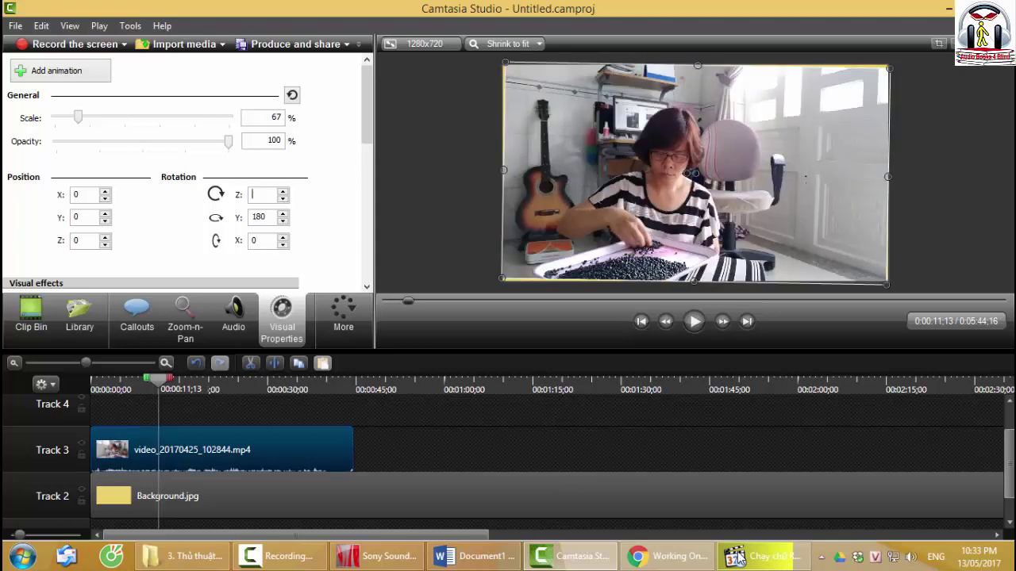
key(BackSpace)
text(0)
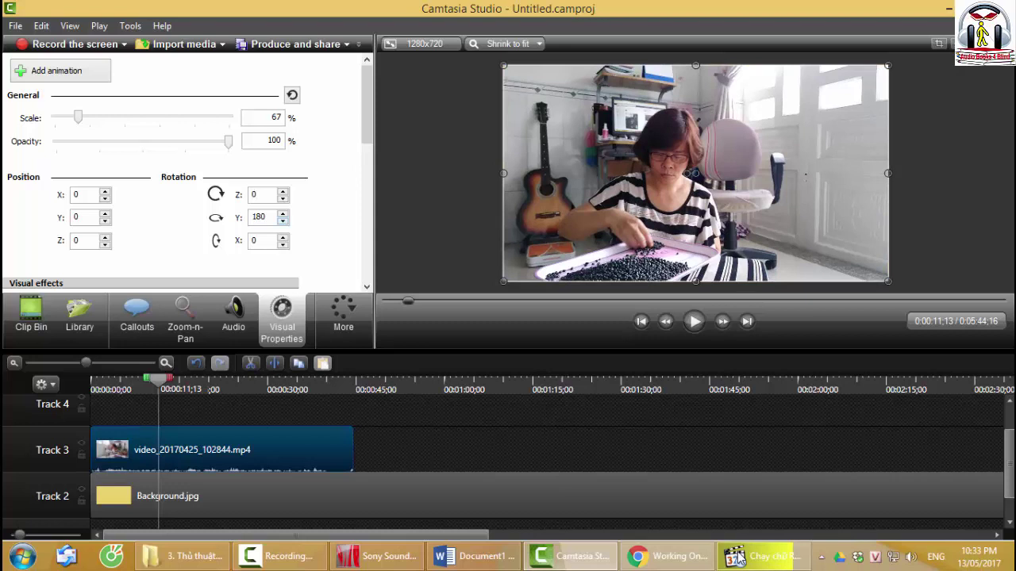
Lower the Track 3 video clip's Y rotation gradually to 0
click(283, 221)
click(282, 221)
click(283, 222)
click(283, 222)
click(283, 222)
click(282, 221)
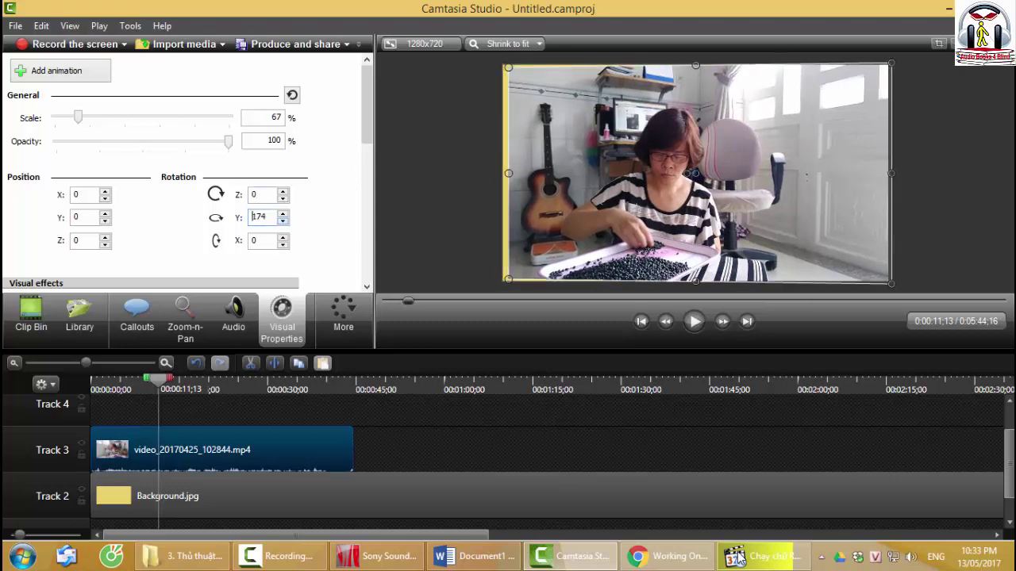
click(283, 221)
drag(282, 221, 283, 221)
key(Down)
key(Down)
key(Down)
key(Down)
key(Down)
key(Down)
key(Down)
key(Down)
key(Down)
key(Down)
key(Down)
key(Down)
key(Down)
key(Down)
key(Down)
key(Down)
key(Down)
key(Down)
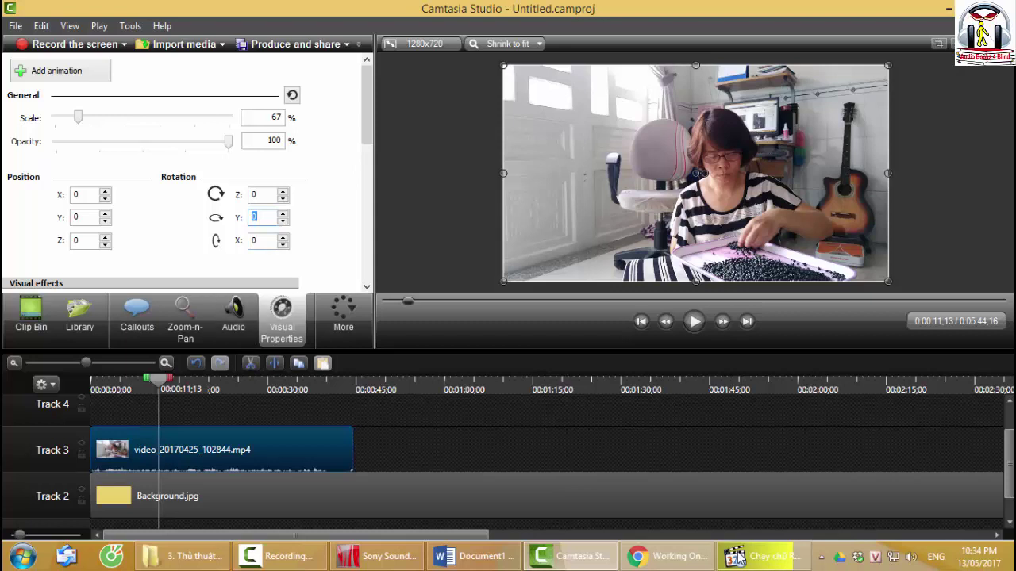
Trim the Track 3 video clip to about 17 seconds and place AudioBooks4Blind1.jpg on the same track at 0:00:20;06
drag(352, 450, 191, 450)
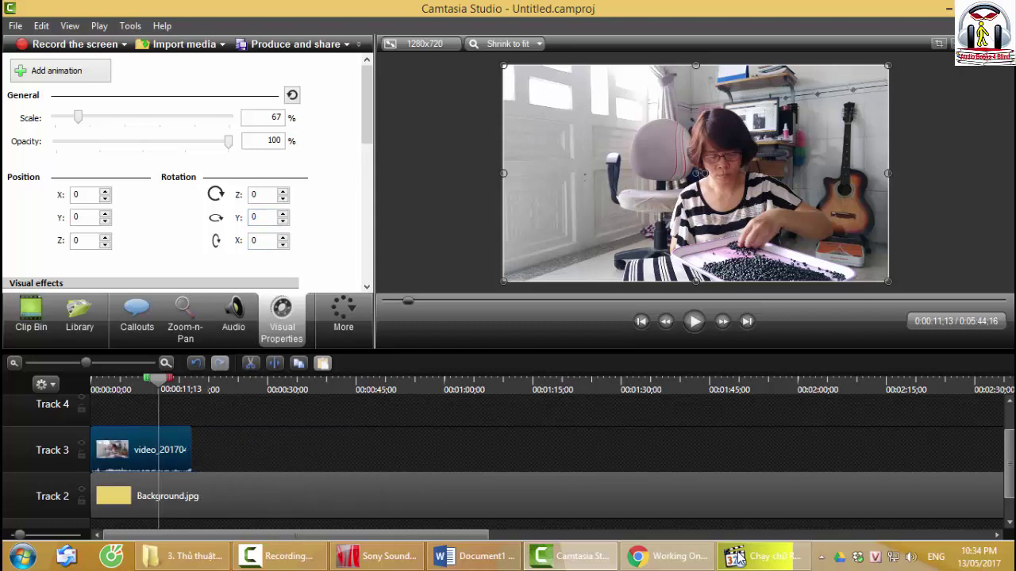
drag(158, 379, 209, 379)
click(31, 317)
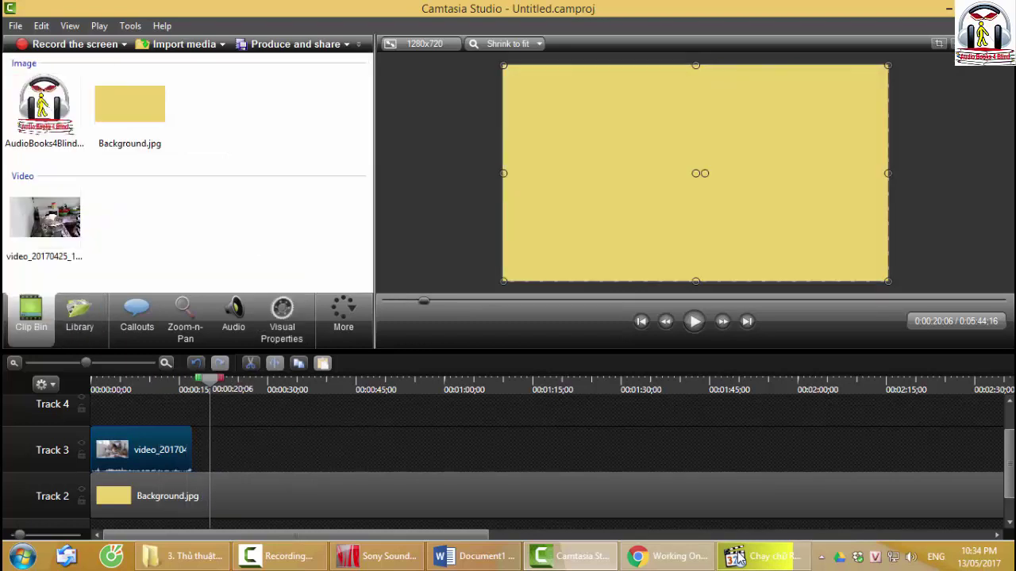
drag(44, 103, 270, 450)
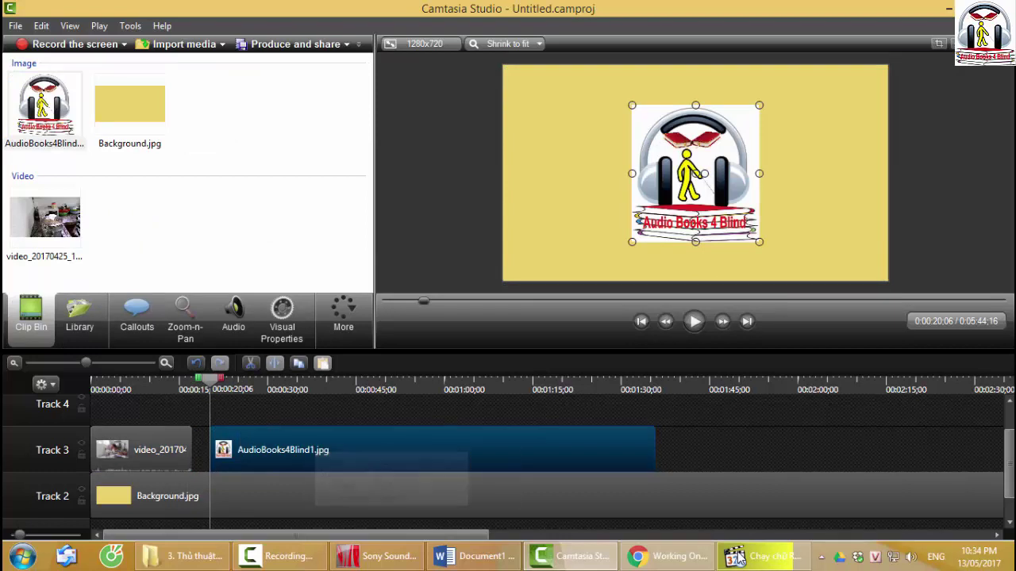
drag(704, 173, 703, 173)
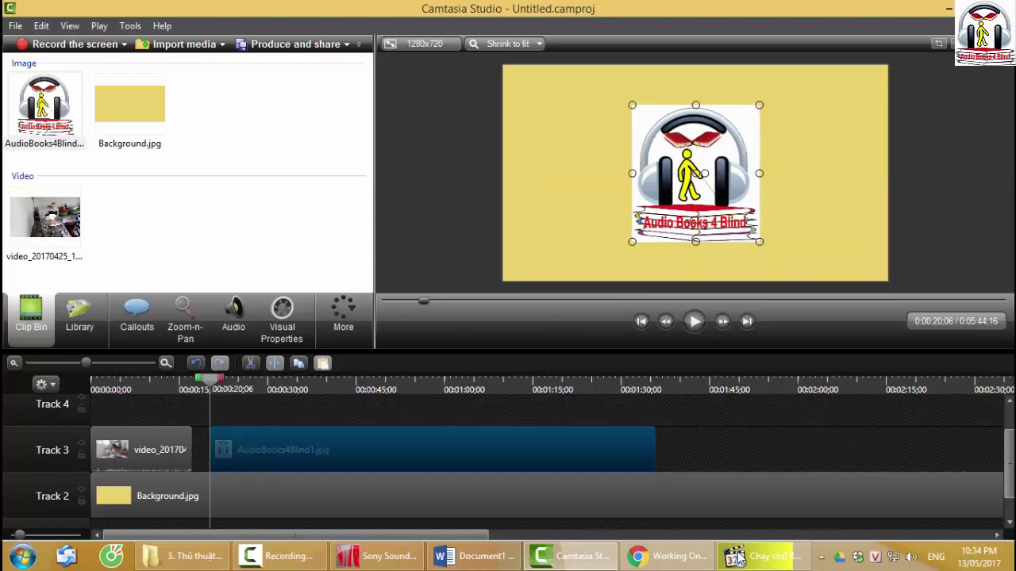
Apply a Circle stretch transition to the start of the AudioBooks4Blind1.jpg clip and play it back
click(343, 314)
click(341, 340)
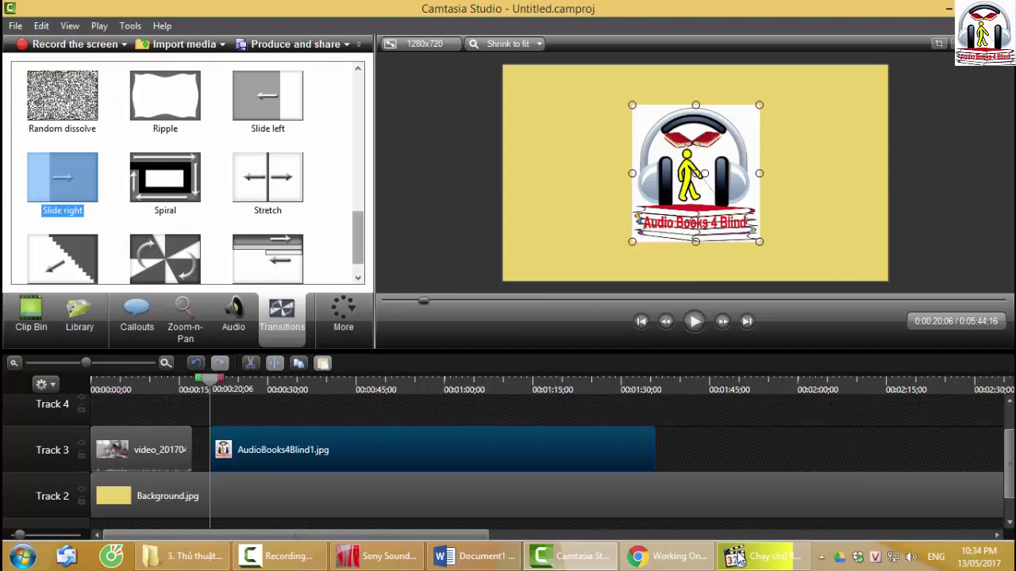
drag(358, 238, 358, 101)
click(165, 186)
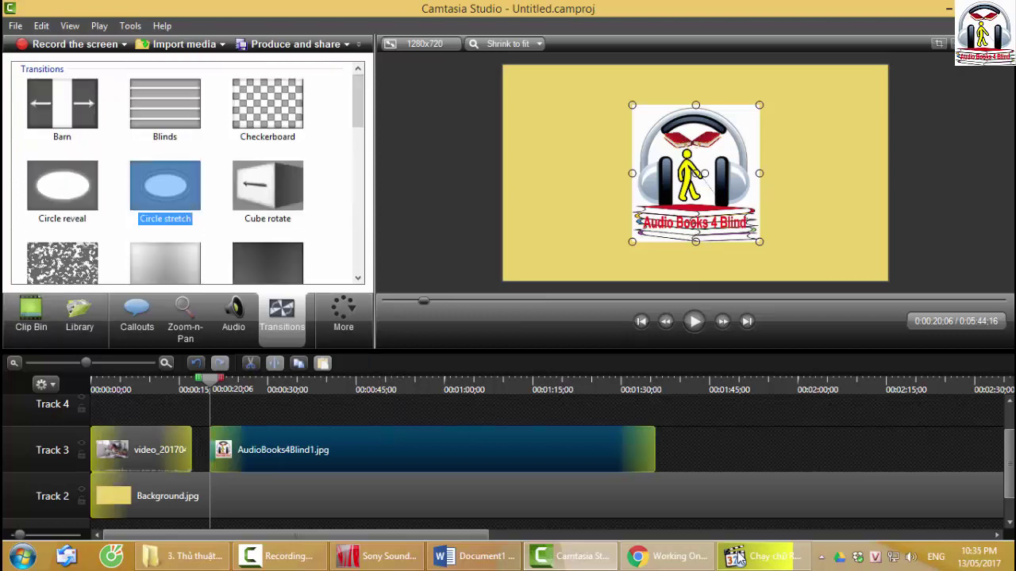
drag(165, 186, 214, 450)
key(space)
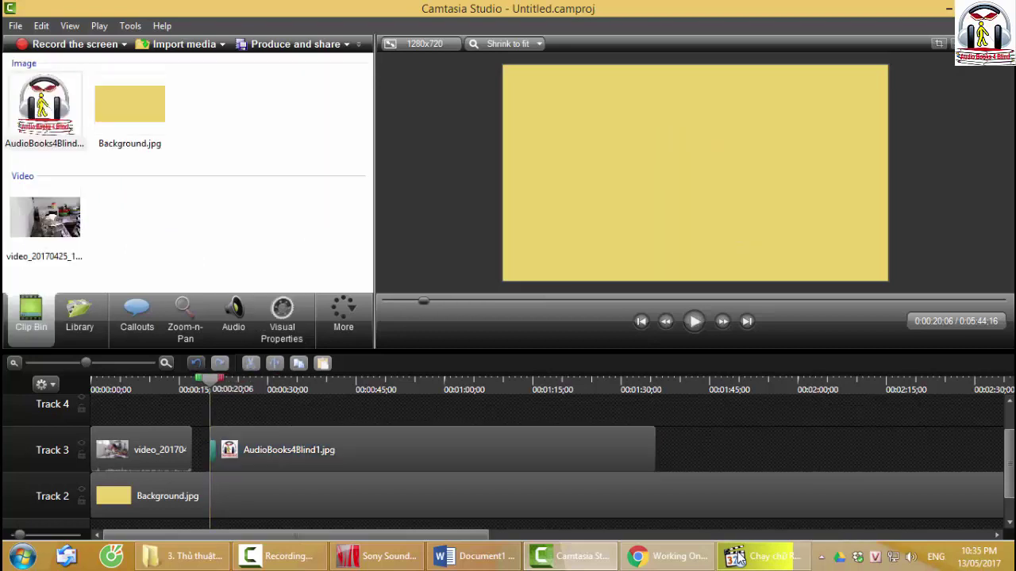
key(space)
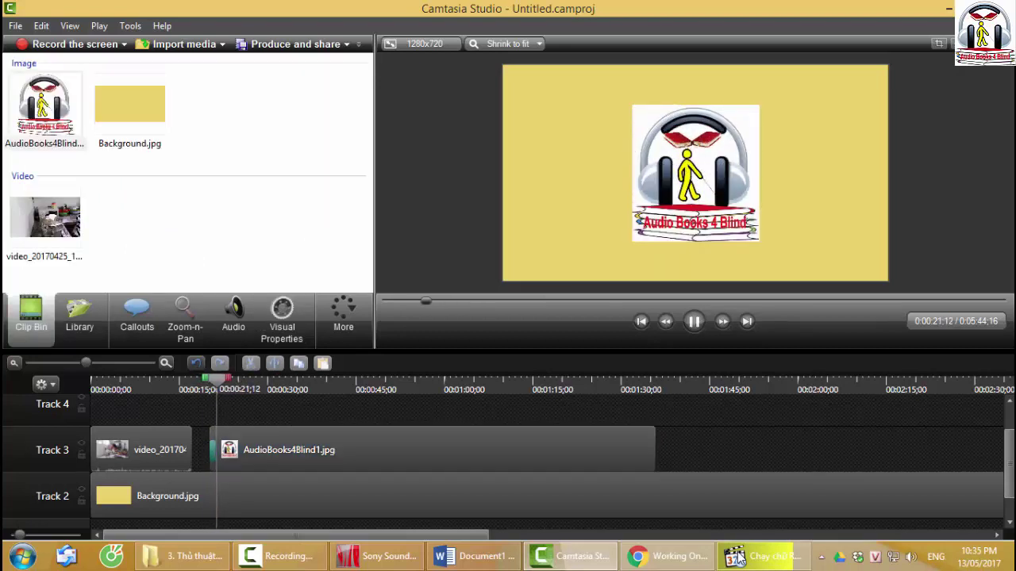
key(space)
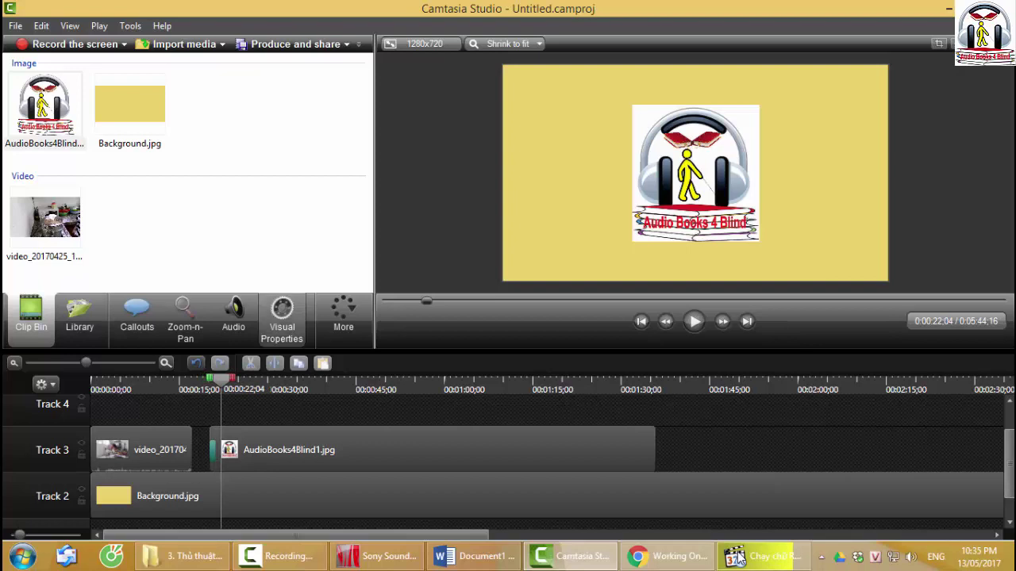
Add an animation to the AudioBooks4Blind1.jpg clip with a Z rotation of 360
click(282, 317)
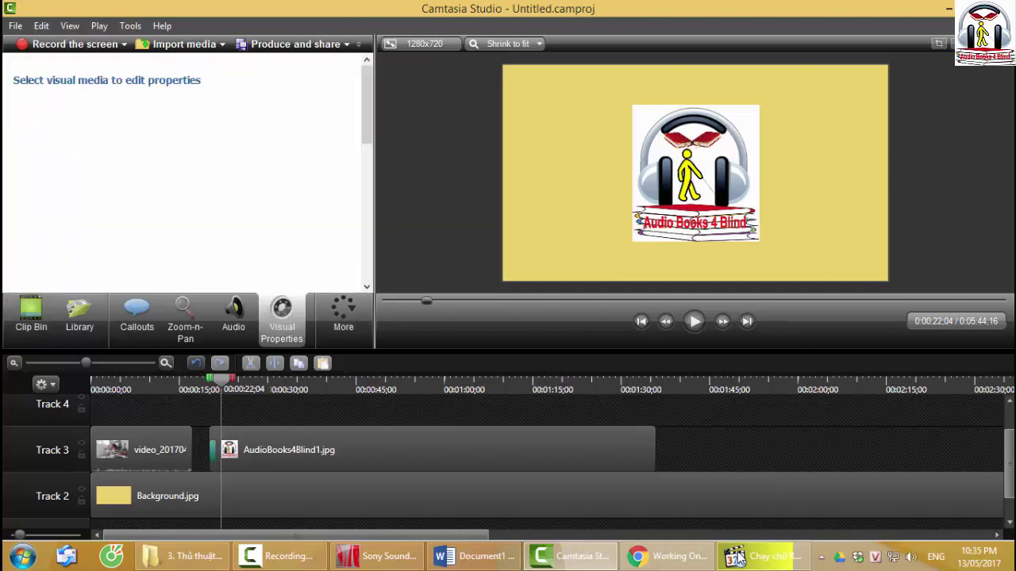
click(289, 450)
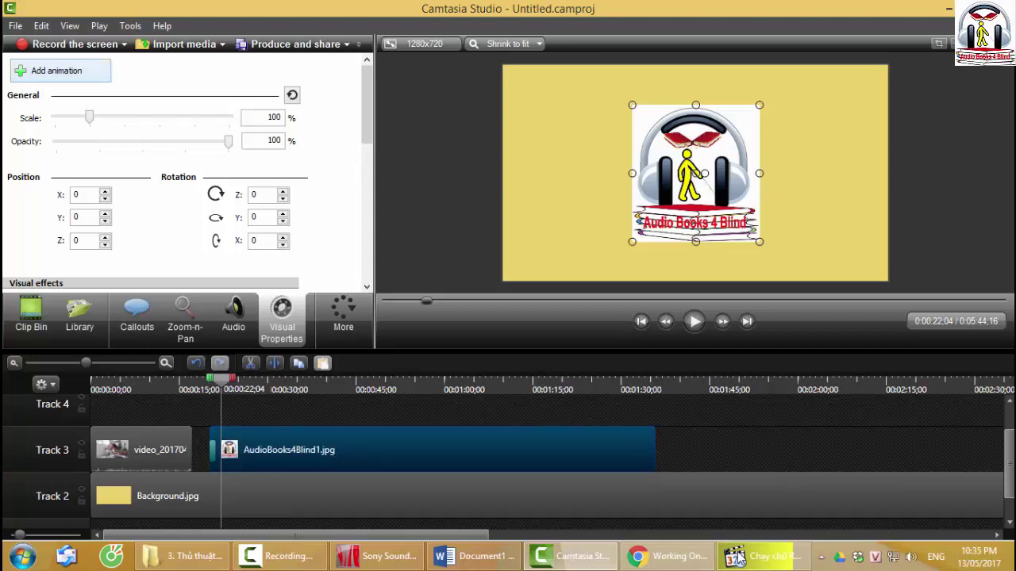
click(60, 70)
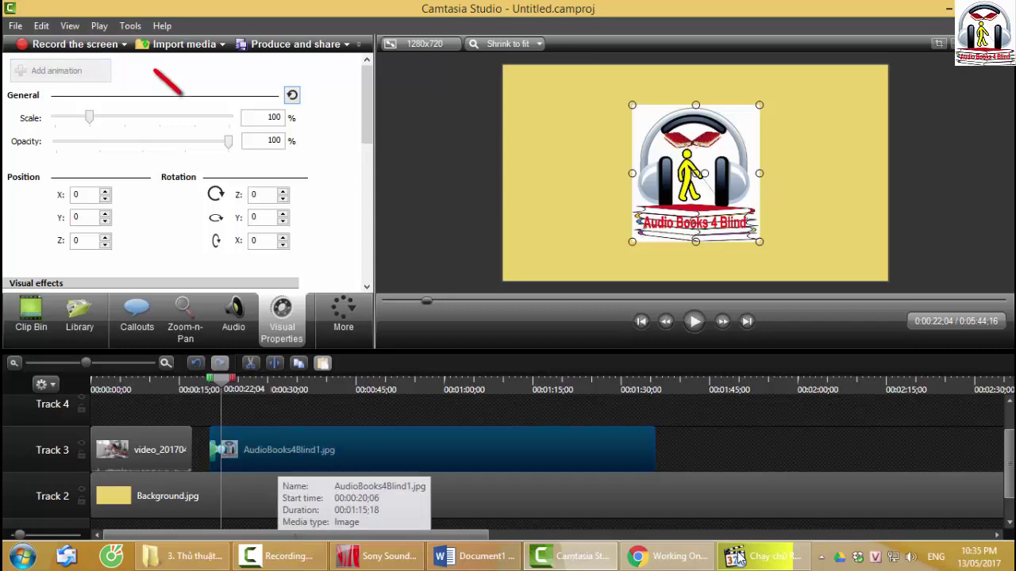
text(360)
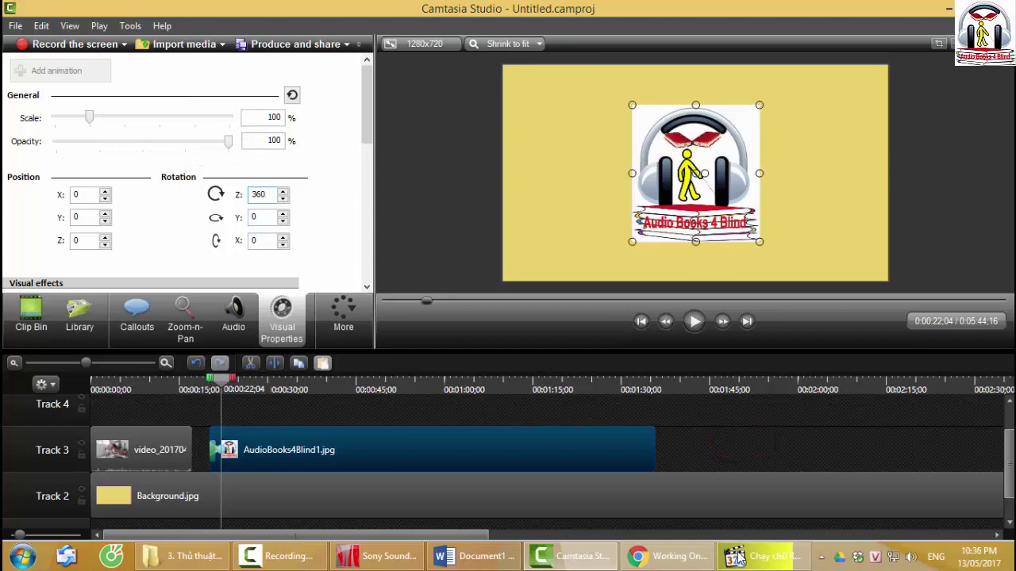
key(ctrl+d)
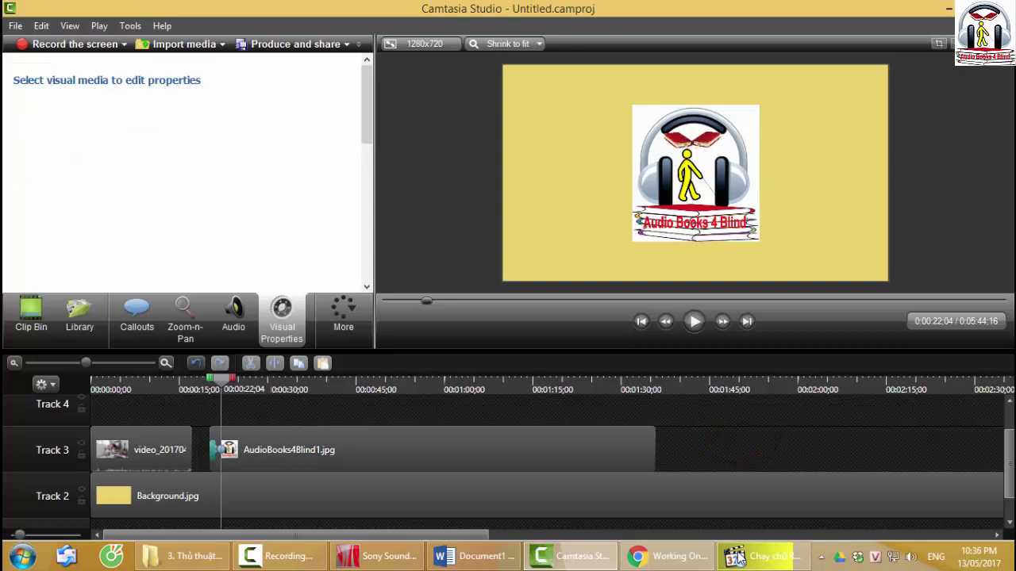
Move the rotation animation past the opening transition, shift the AudioBooks4Blind1.jpg clip's start to 0:00:19;18, and play the result
key(ctrl+comma)
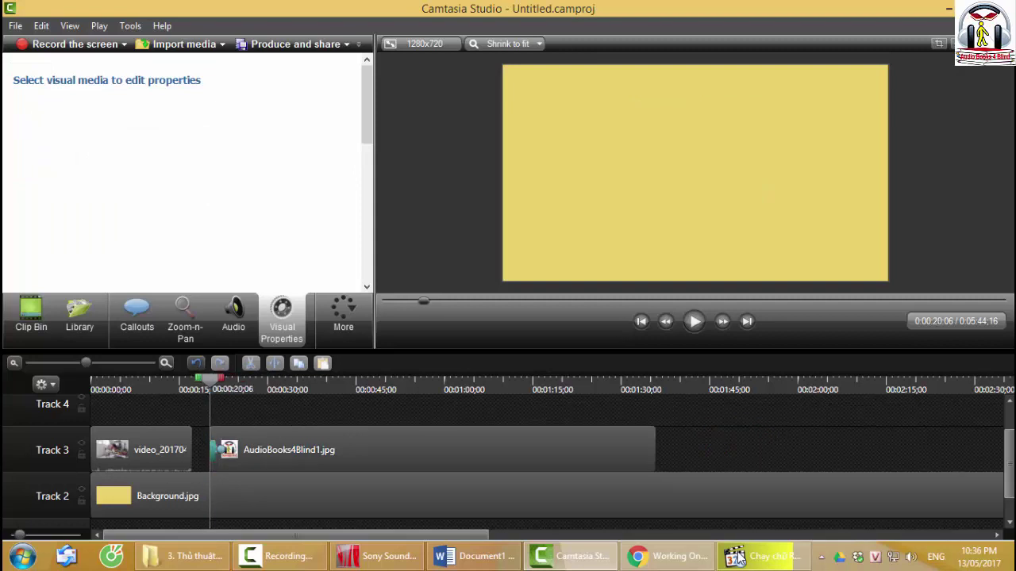
click(227, 450)
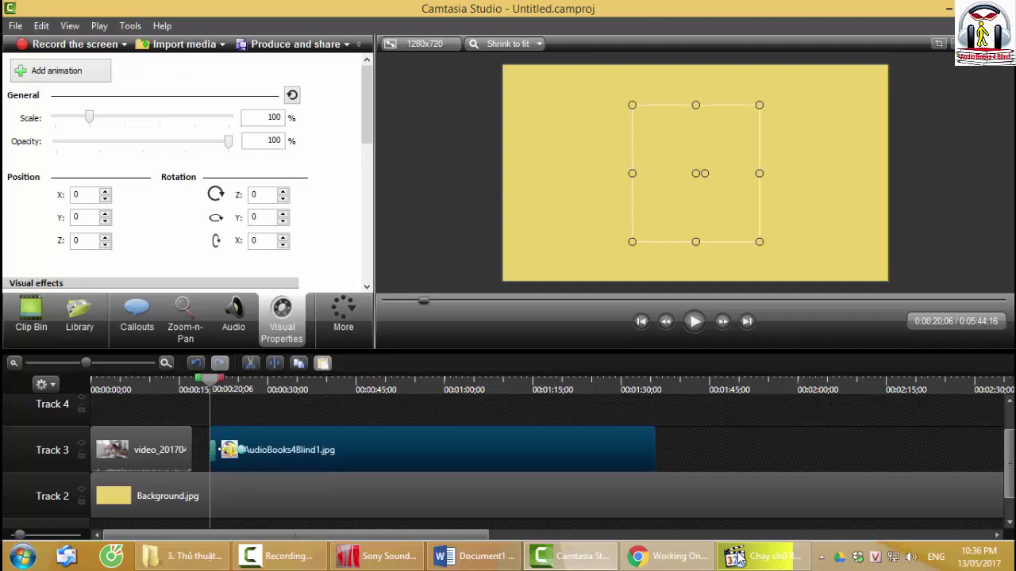
key(ctrl+plus)
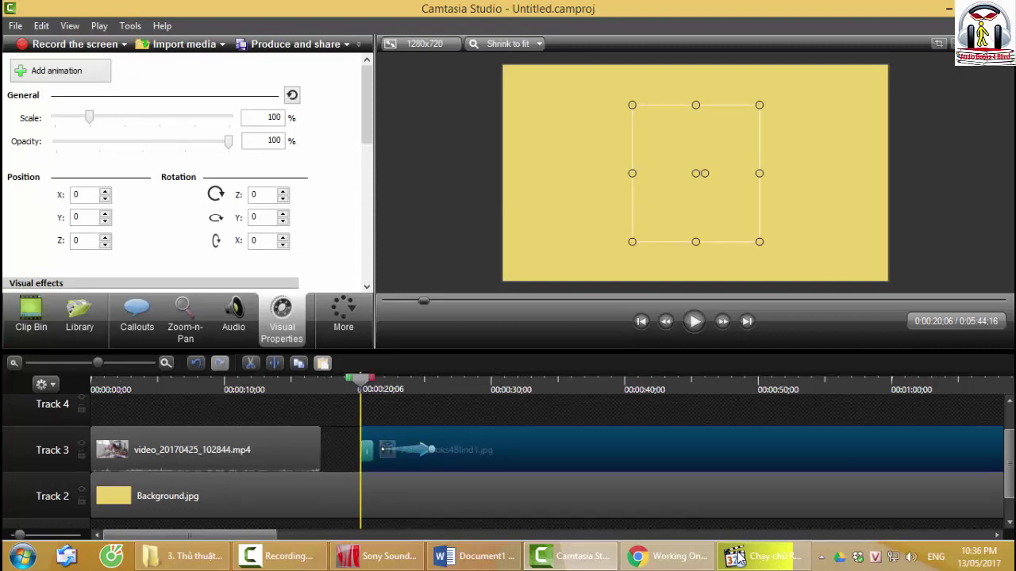
drag(382, 449, 375, 449)
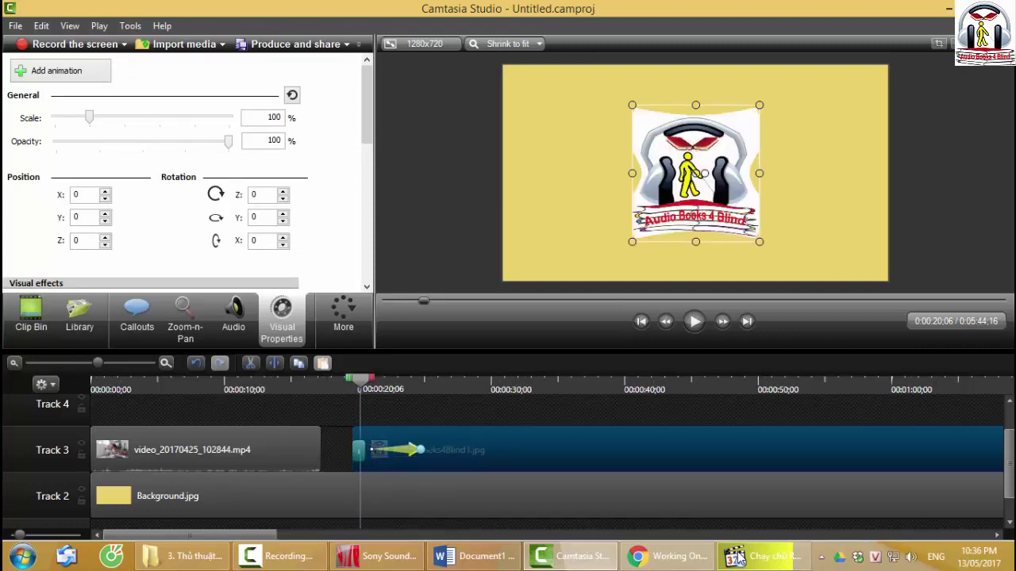
key(ctrl+alt+Left)
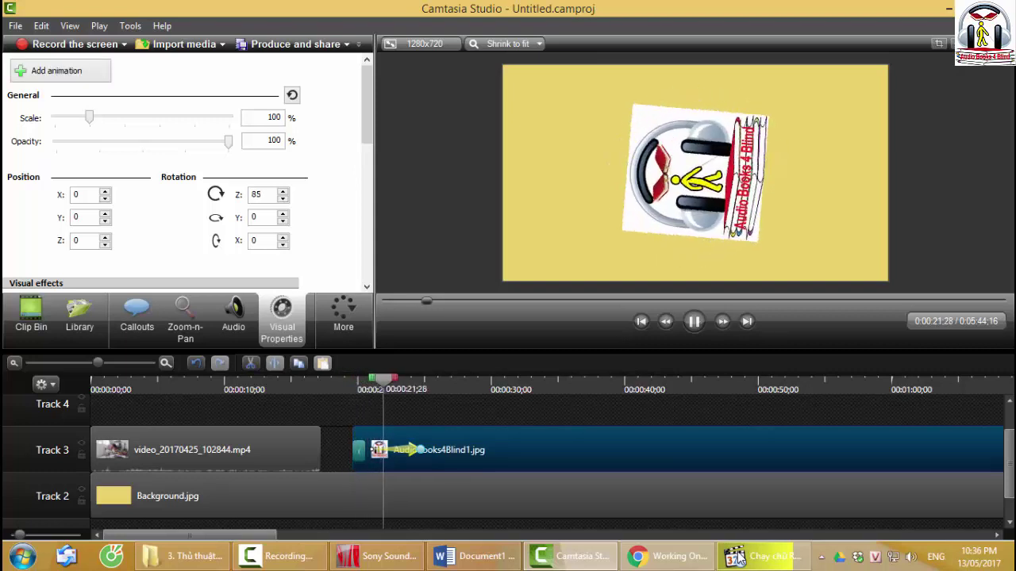
key(space)
Shorten the logo clip's rotation animation to a duration of 00:00:01;25 and play it back
drag(420, 449, 396, 450)
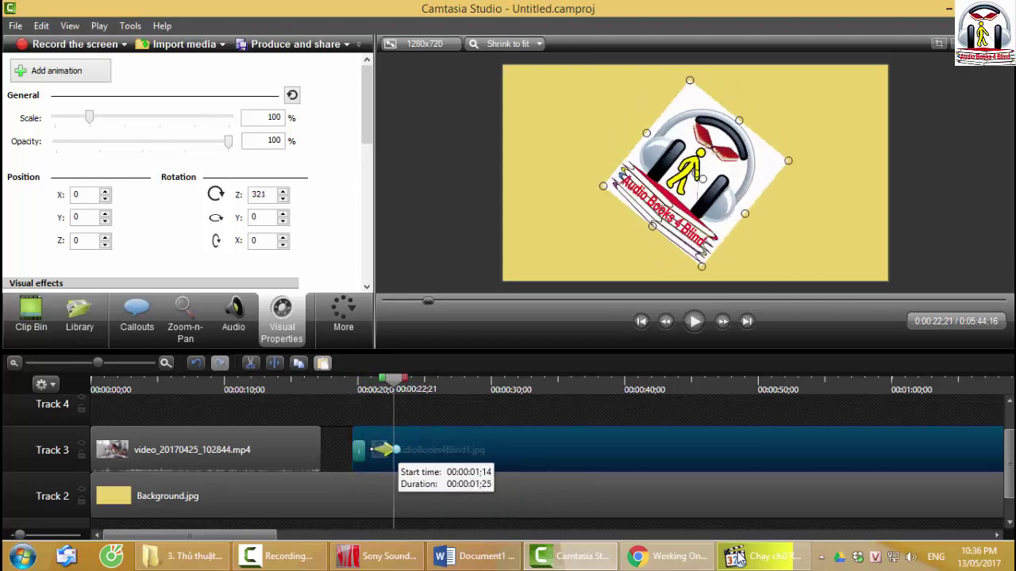
key(ctrl+alt+Left)
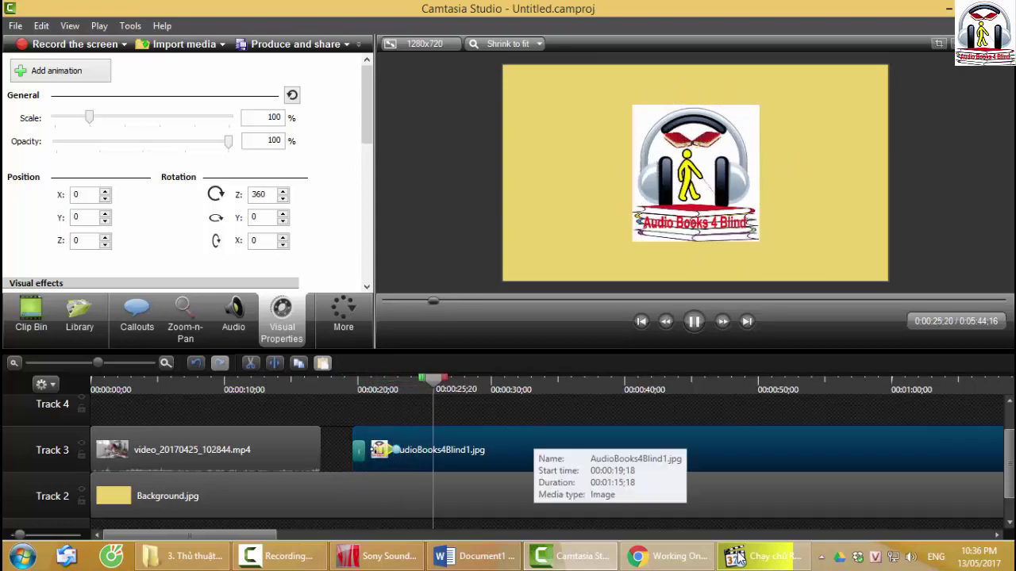
key(space)
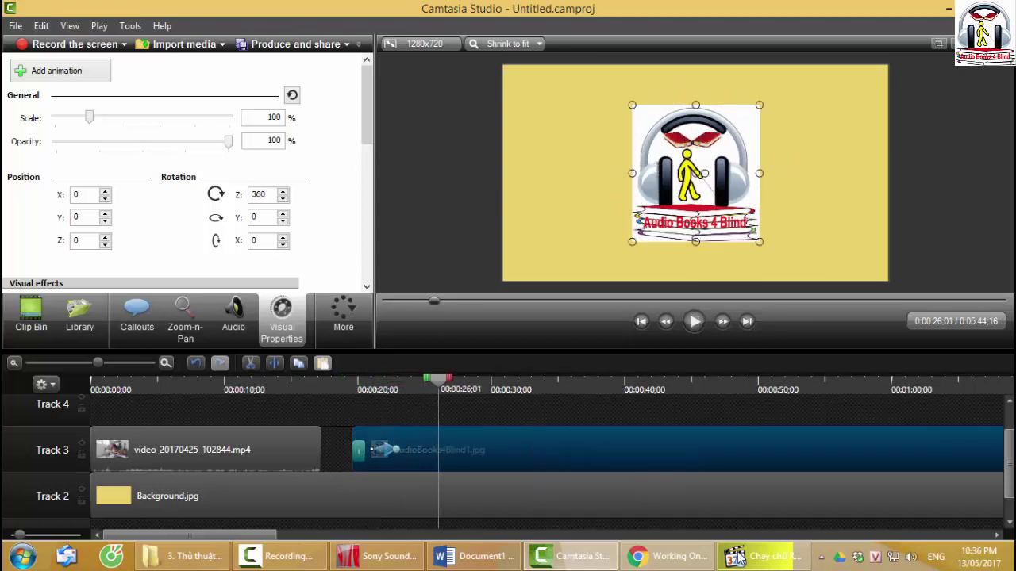
Add a second animation to the logo clip at 0:00:23;29 with a Y rotation of 360 and play back the result
key(ctrl+Left)
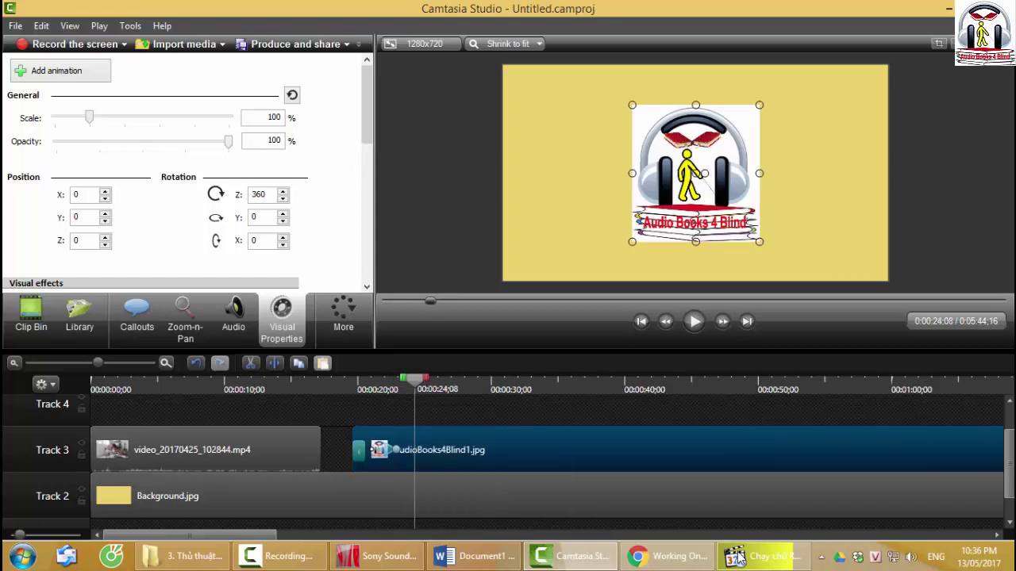
key(Left)
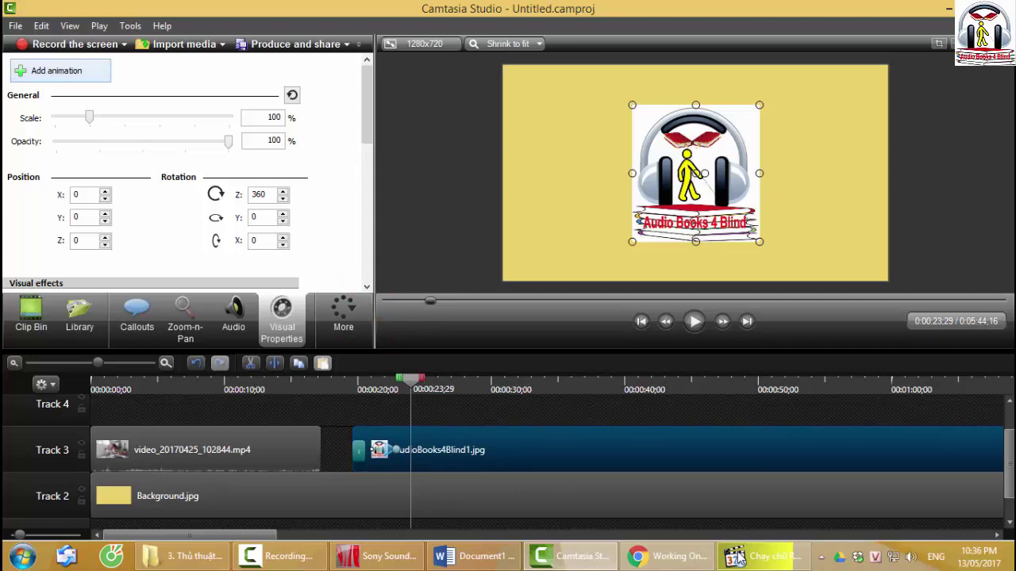
key(space)
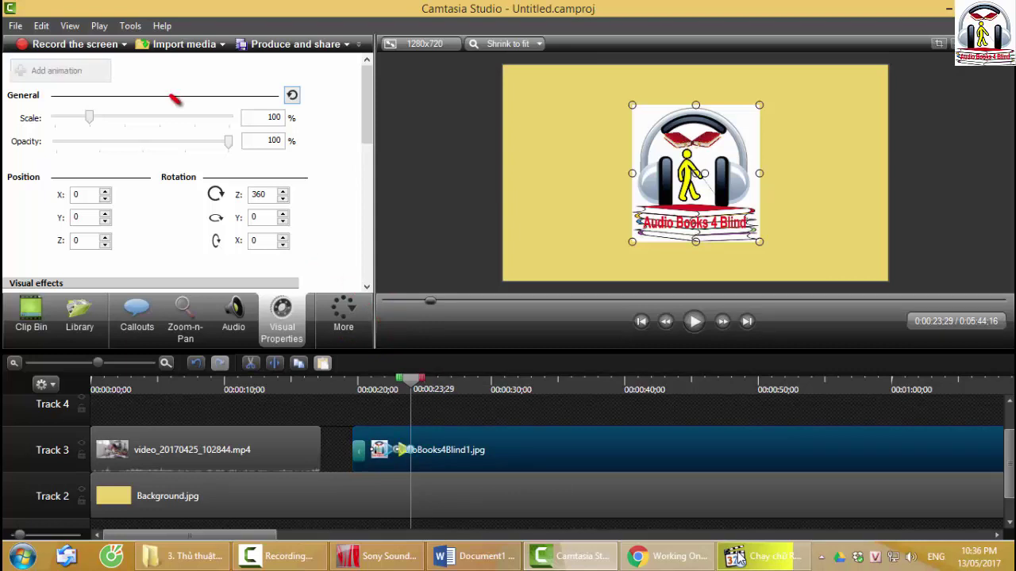
text(360)
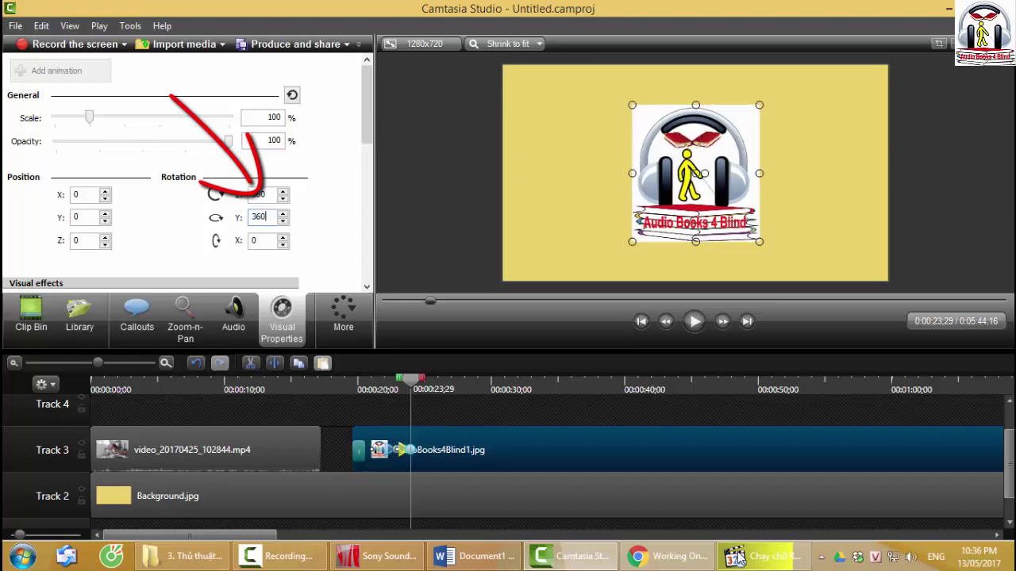
key(ctrl+d)
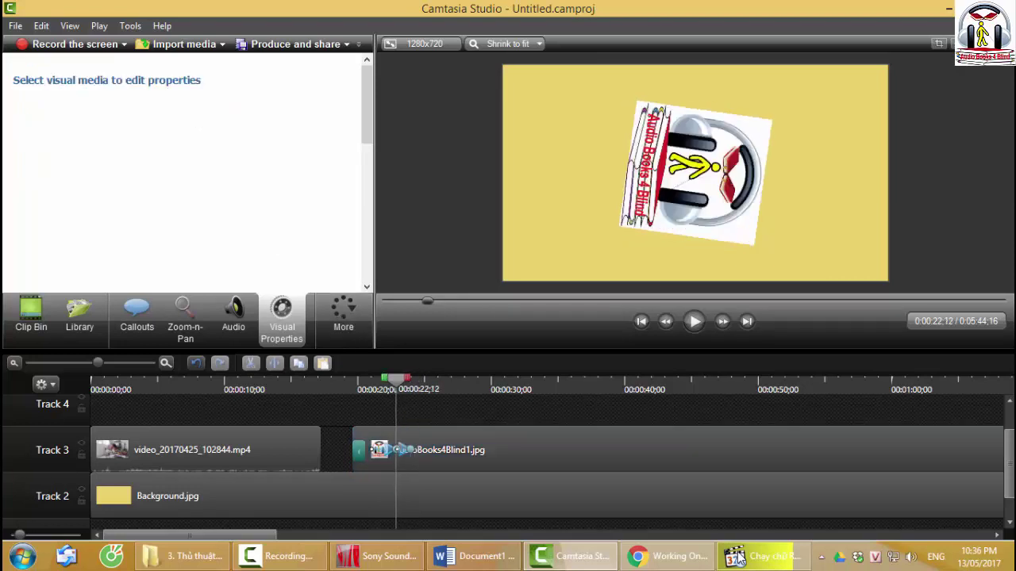
key(space)
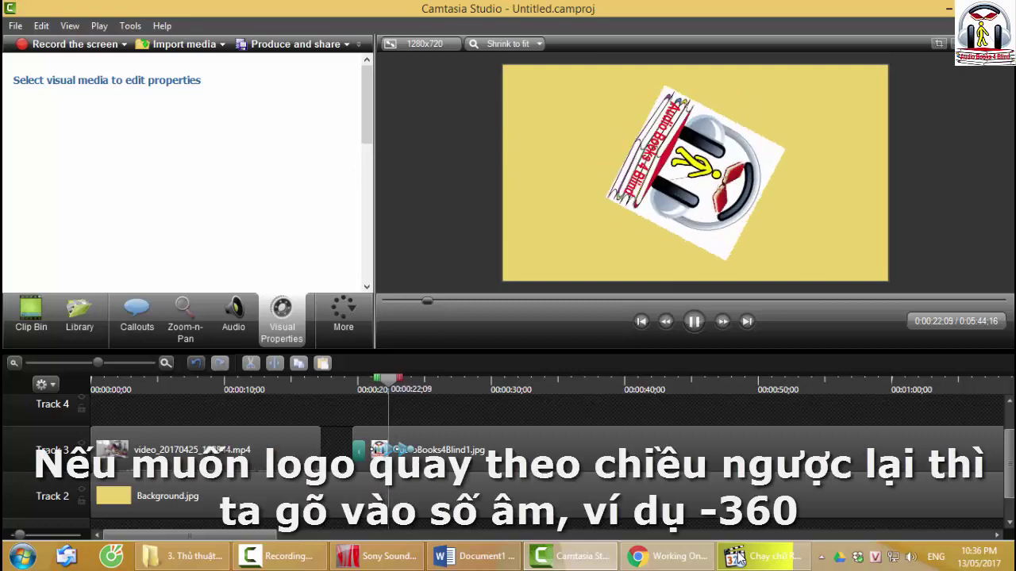
key(space)
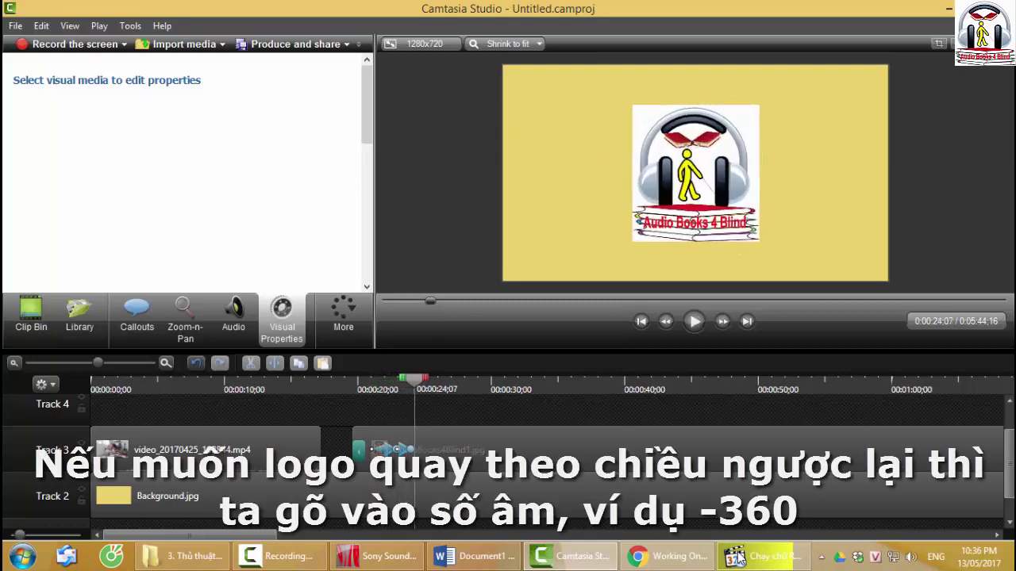
Move the logo clip's Y rotation animation later, clear of the first rotation animation, and play it back
drag(403, 449, 426, 449)
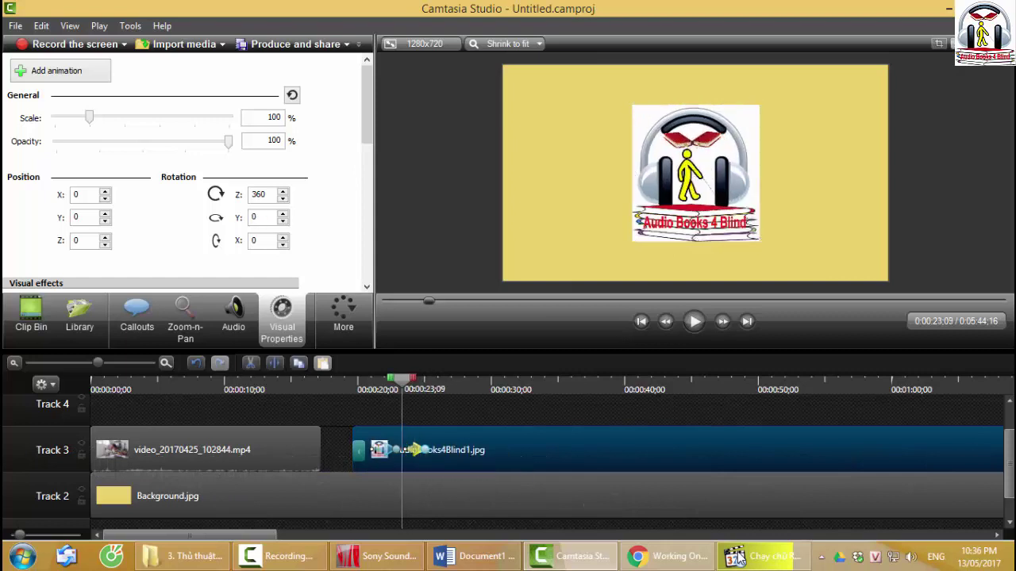
key(space)
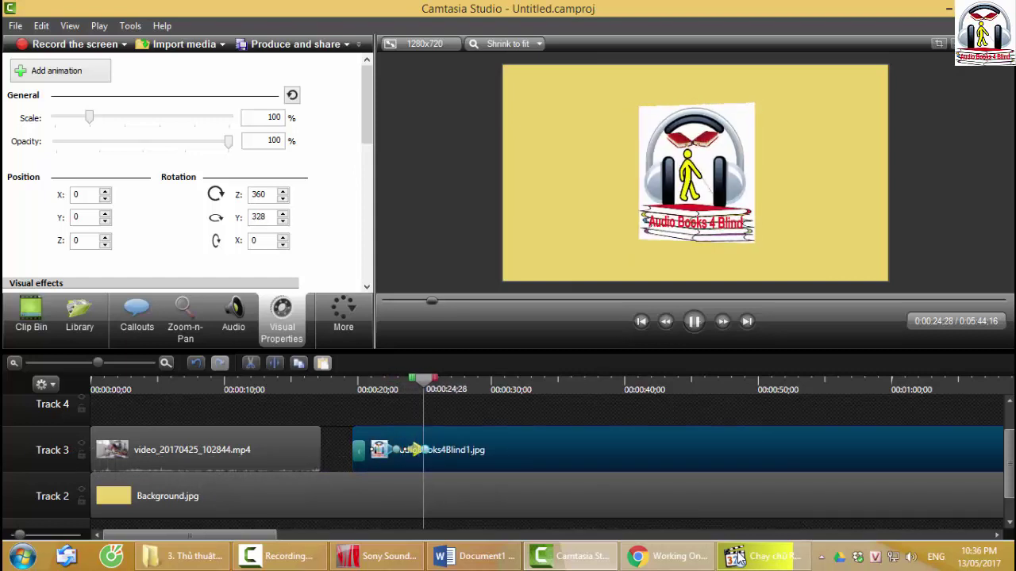
key(space)
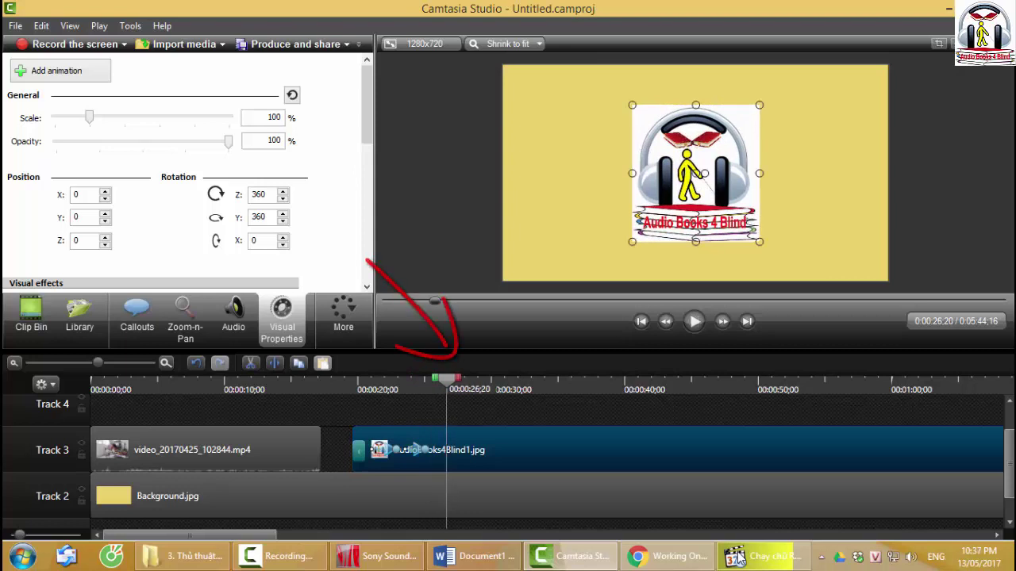
Add a third animation to the logo clip at 0:00:26;20 with an X rotation of 360 and play it back
key(Return)
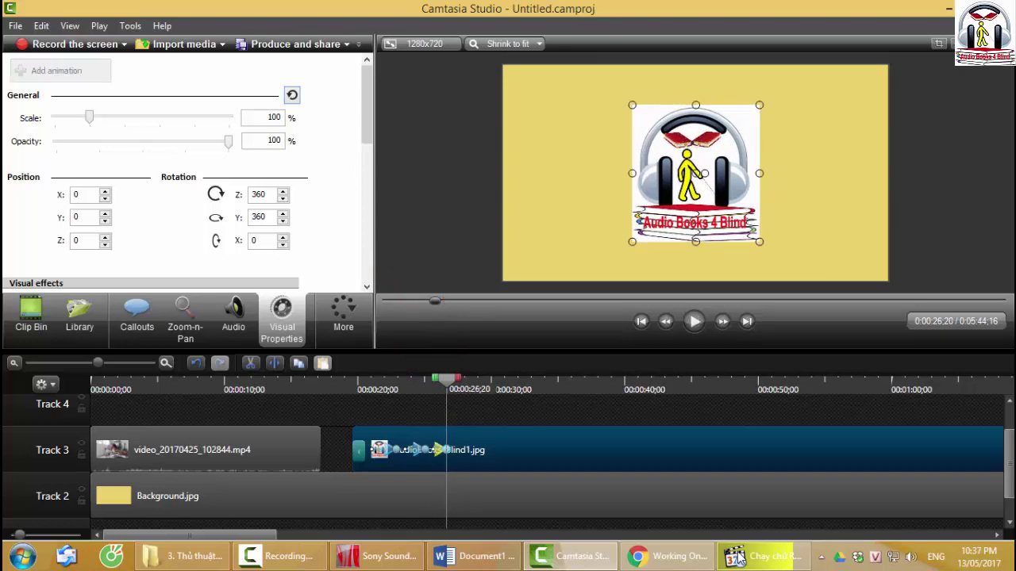
text(360)
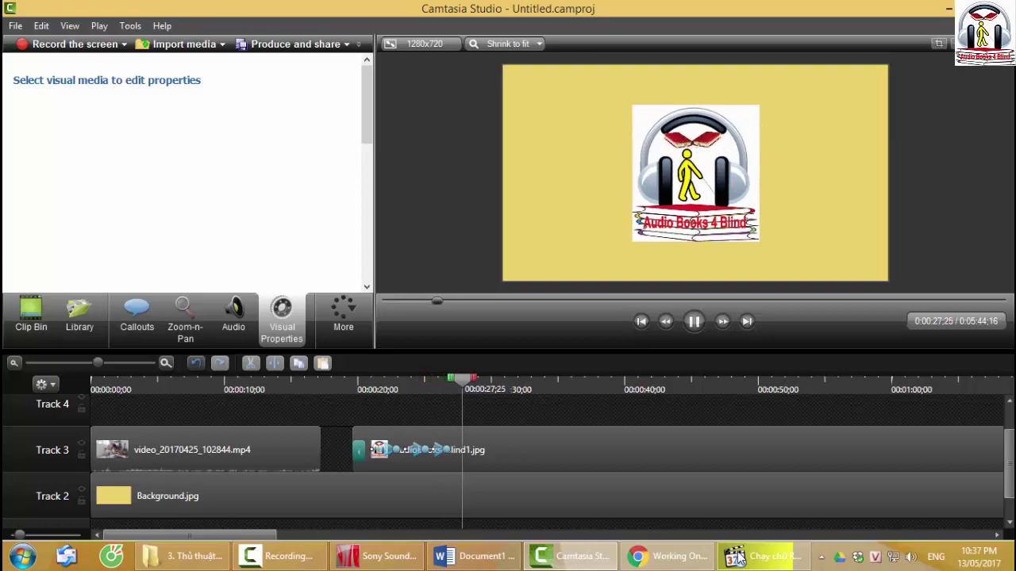
key(space)
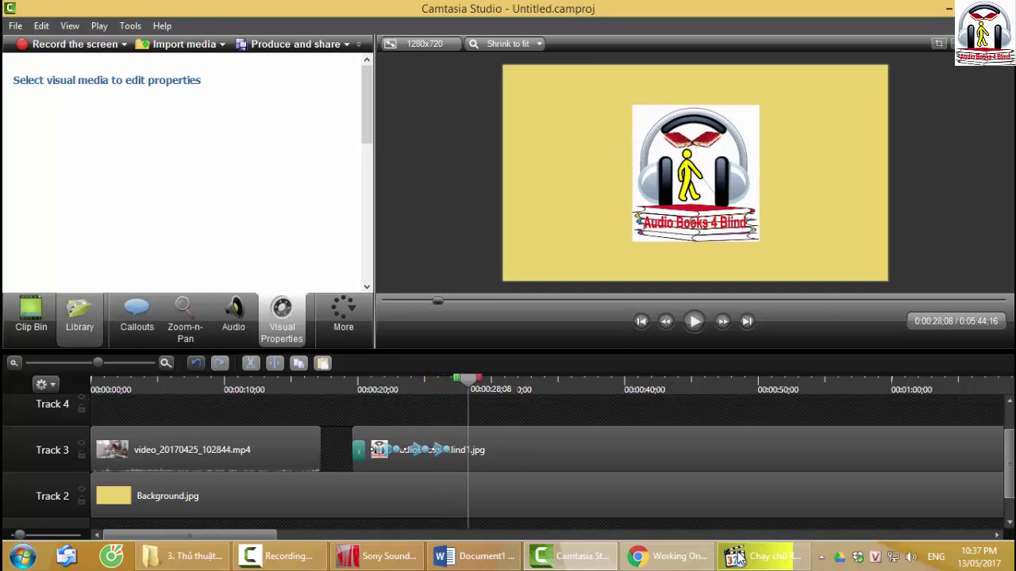
Add a text callout at 0:00:28;08 and replace its text with "Audio Books For Blind"
click(508, 450)
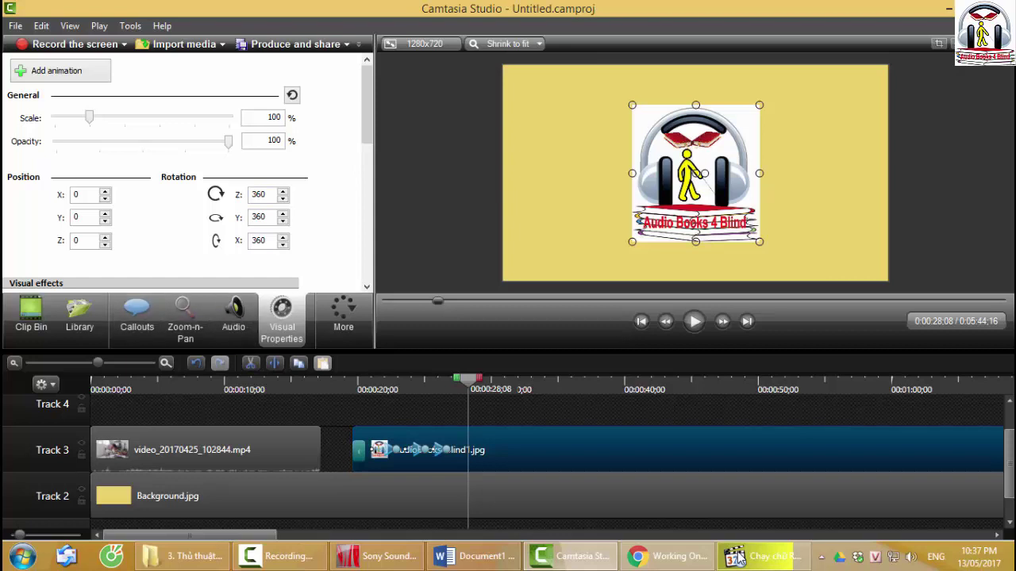
key(c)
key(c)
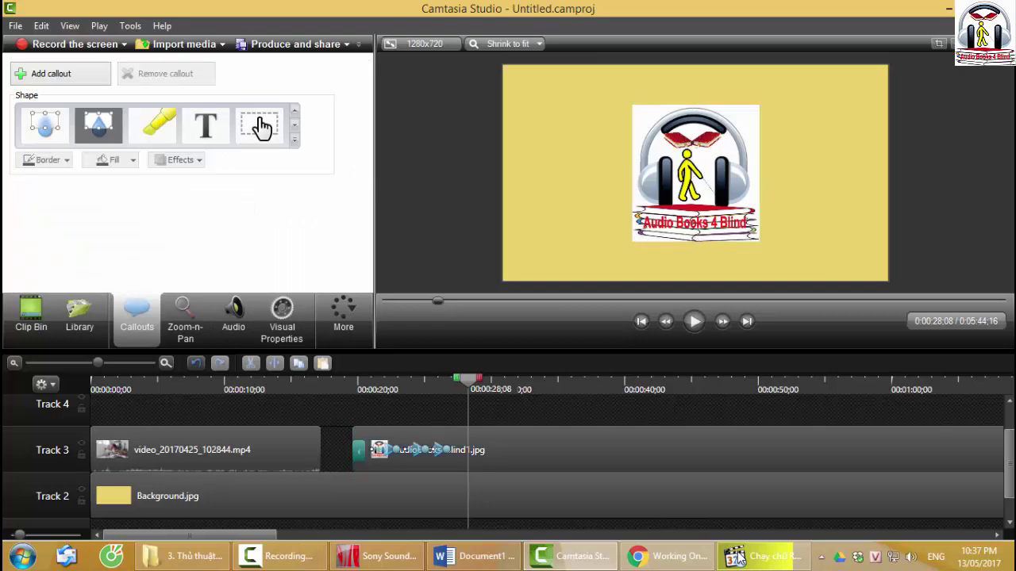
key(ctrl+a)
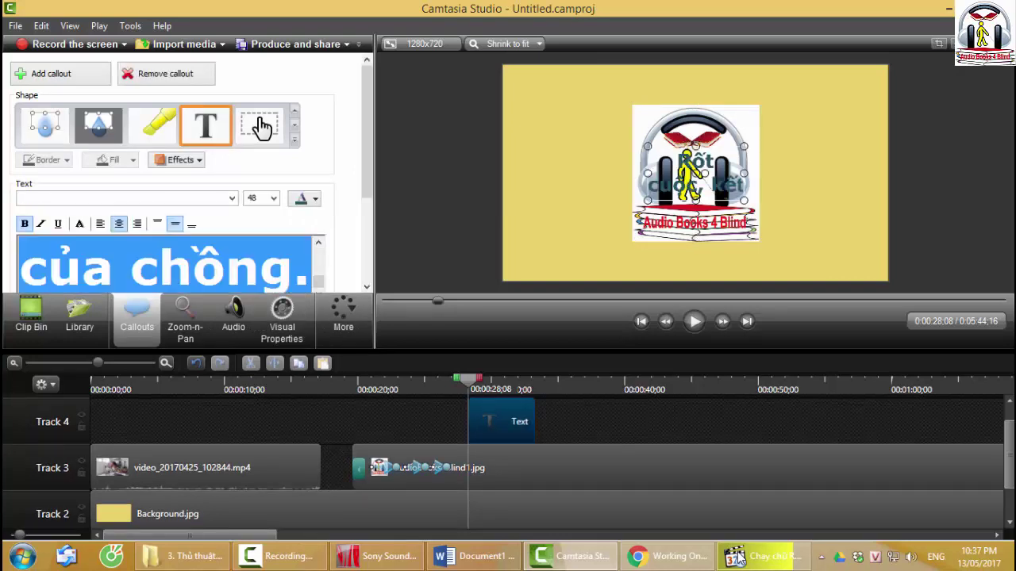
text(Audio Books Fỏ)
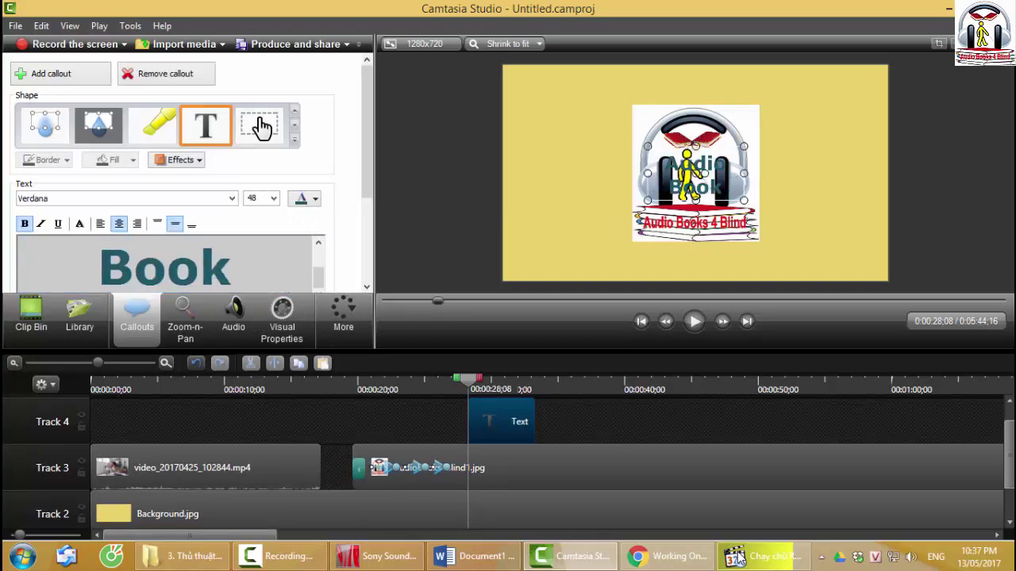
text( Blind)
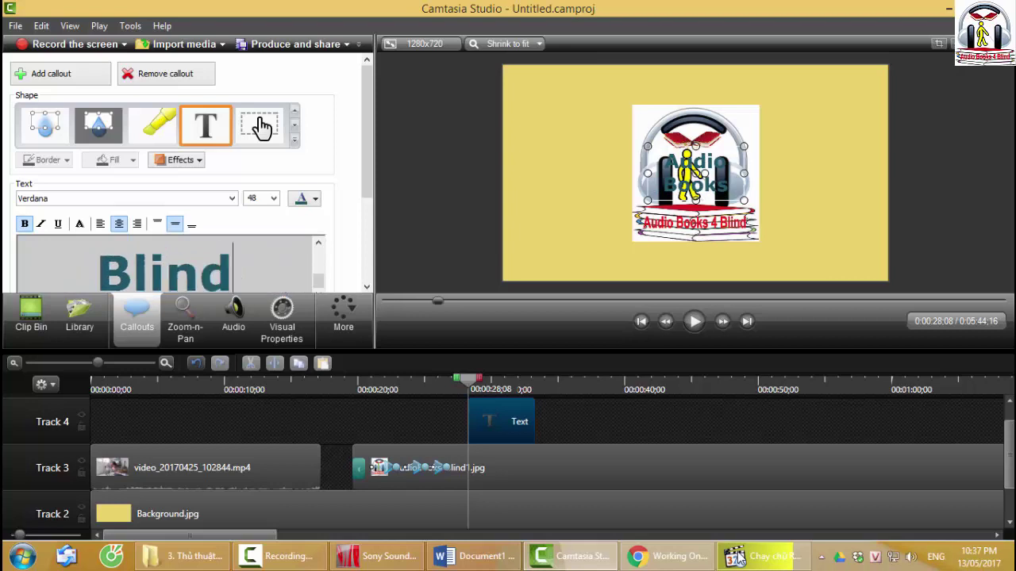
Widen the text callout so its text fits on one line, and centre it below the logo
drag(648, 201, 538, 176)
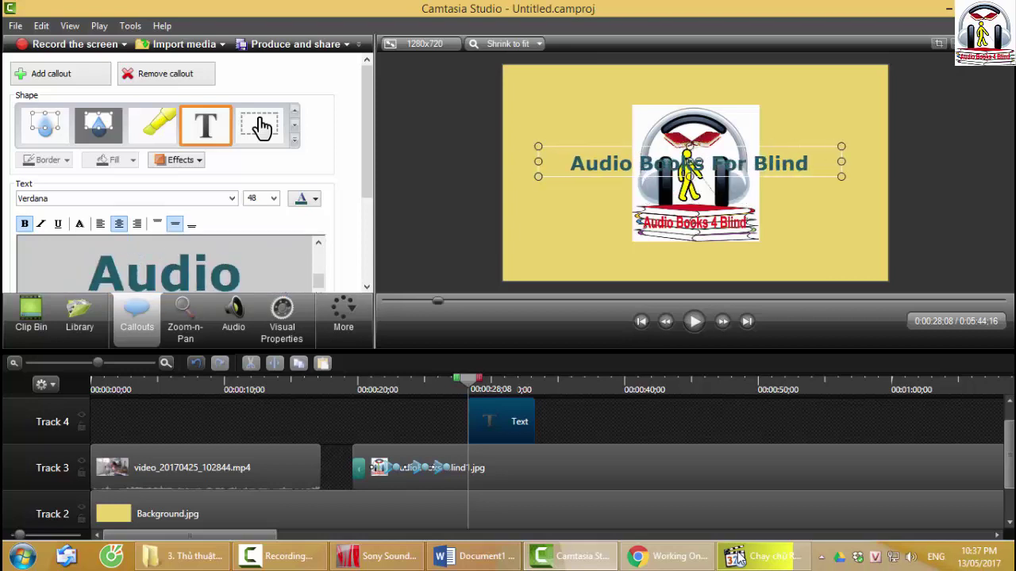
drag(690, 162, 705, 263)
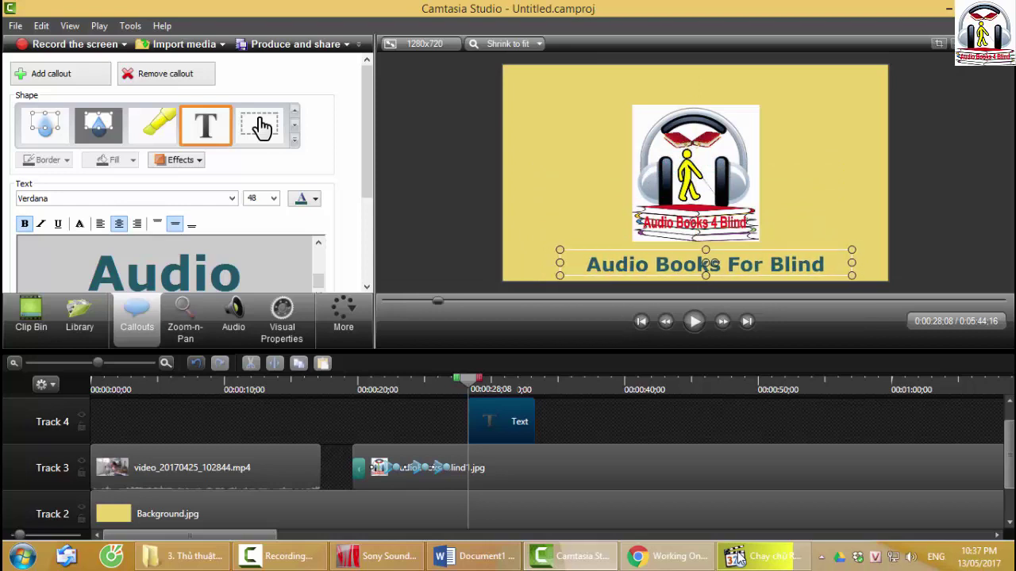
key(Left)
key(Left)
key(Left)
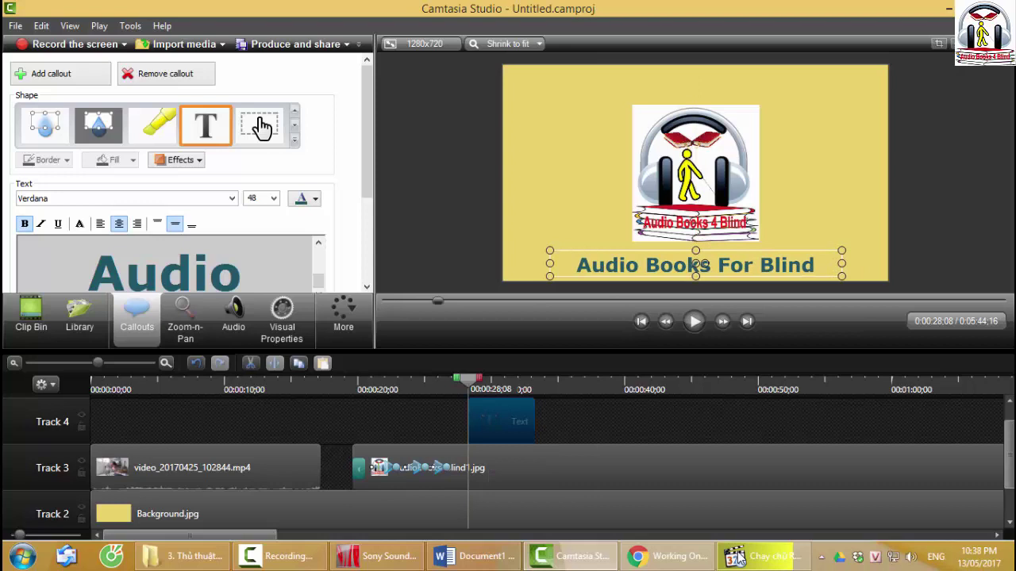
Add an animation to the text callout with an X rotation of 360, stretch its duration, and play it back
key(v)
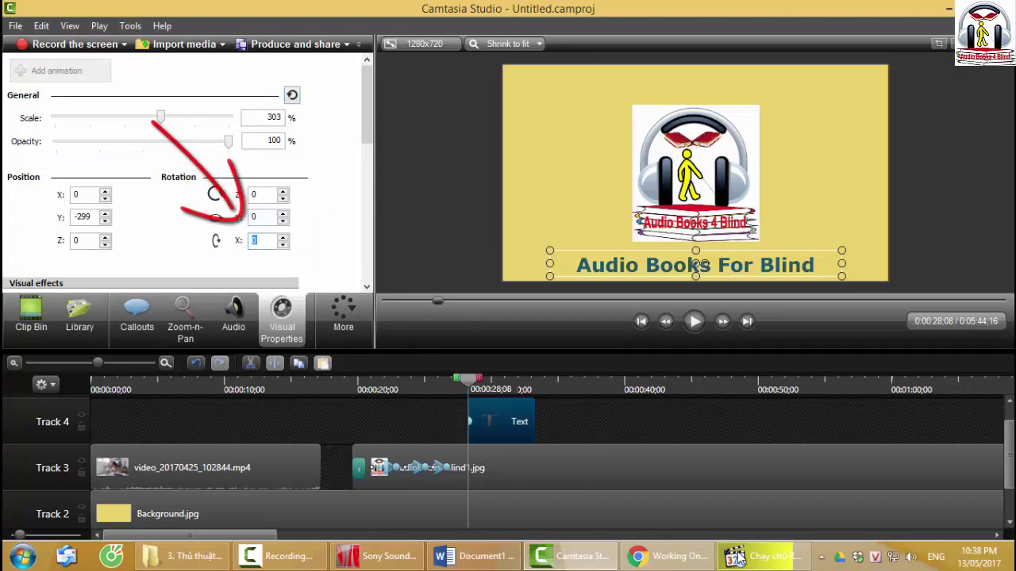
text(360)
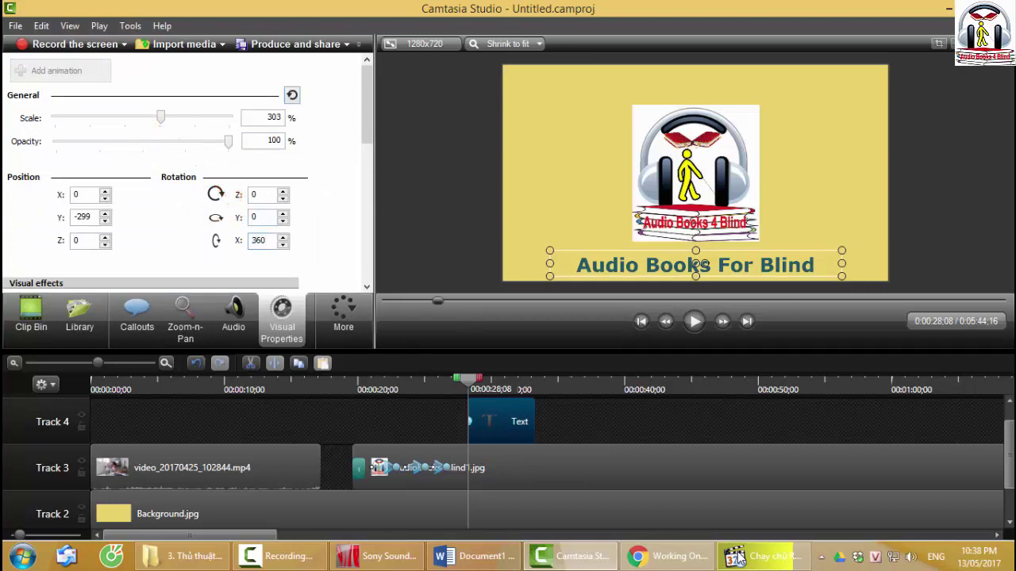
click(470, 421)
drag(470, 422, 479, 422)
click(478, 422)
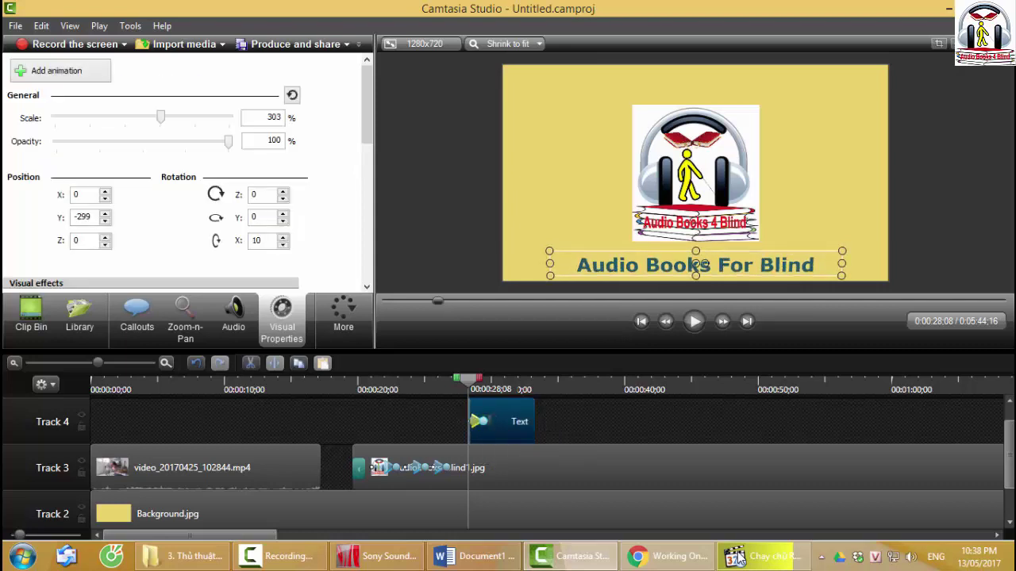
click(477, 421)
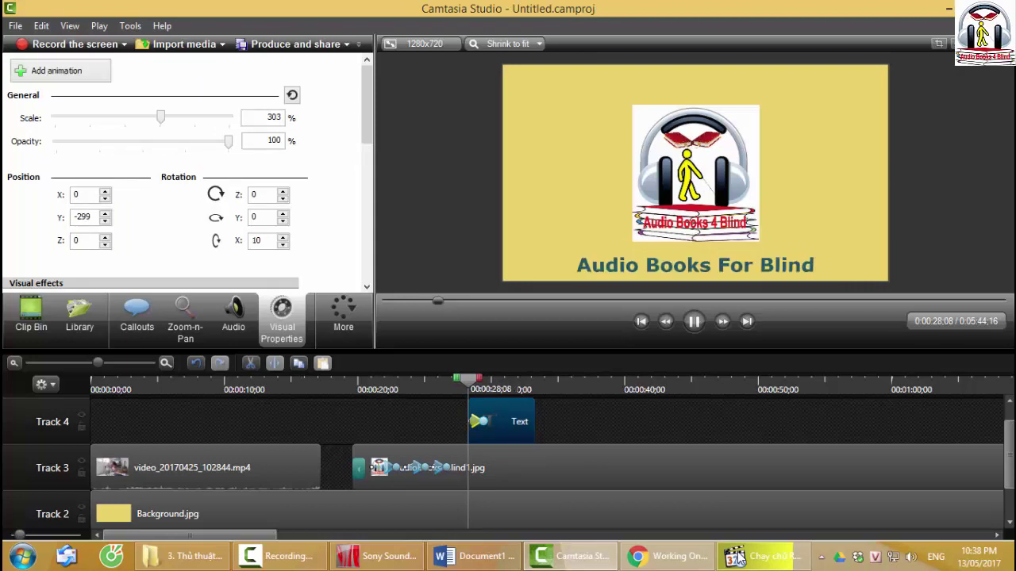
key(space)
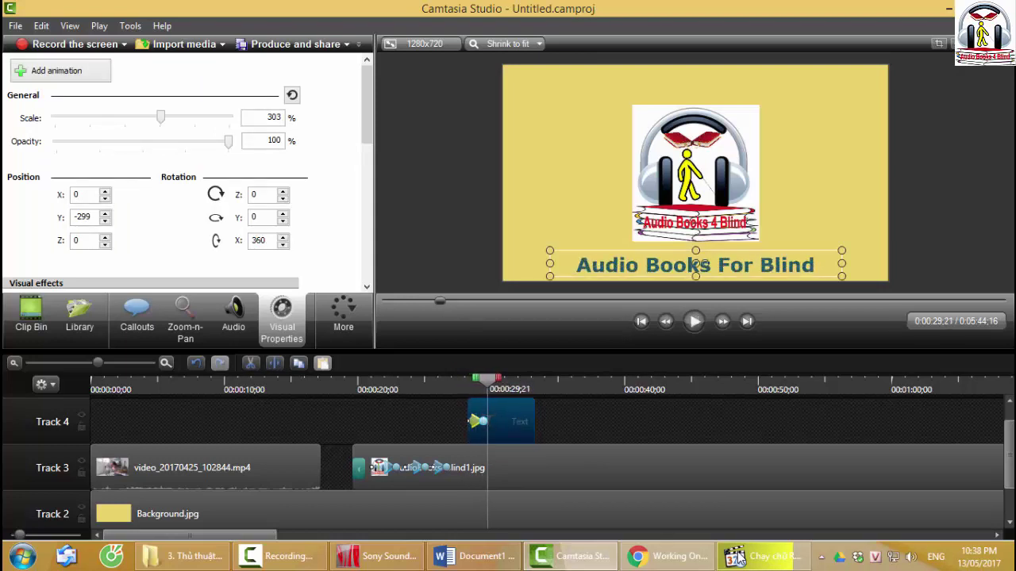
Move the text callout's rotation animation to start 00:00:00;20 into the clip and return the playhead to 0:00:28;08
scroll(521, 421, up, 1)
drag(509, 421, 528, 421)
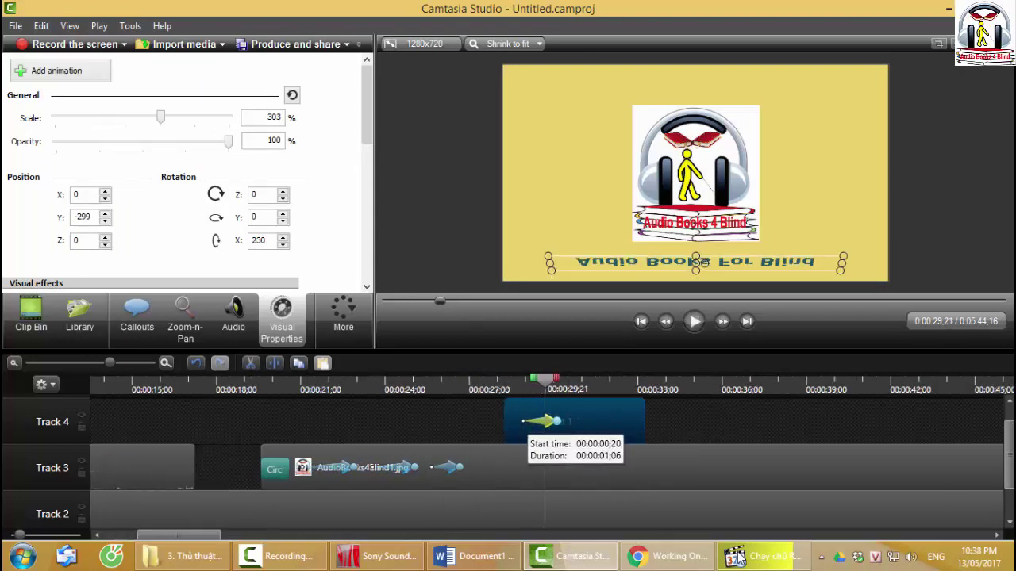
drag(544, 379, 512, 379)
key(ctrl+alt+Left)
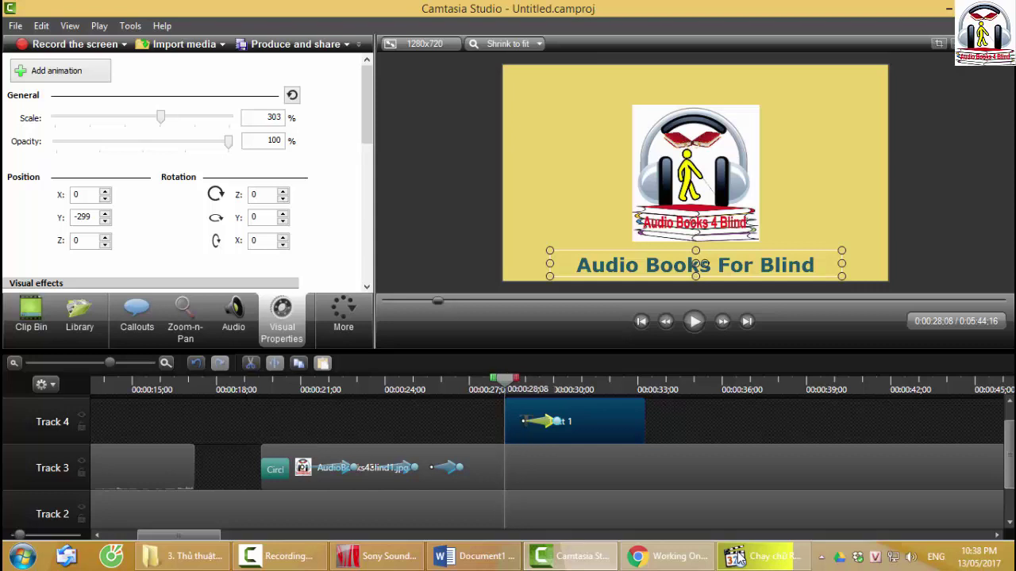
key(ctrl+d)
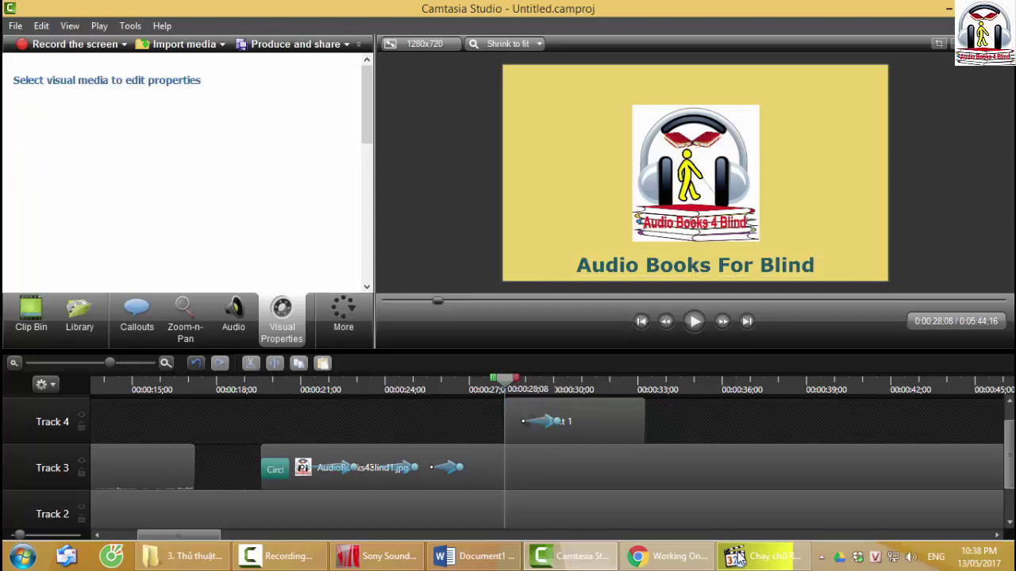
Apply a Slide right transition to the start of the text callout, shift its rotation animation past the transition, and play it back
click(515, 421)
click(343, 314)
click(352, 337)
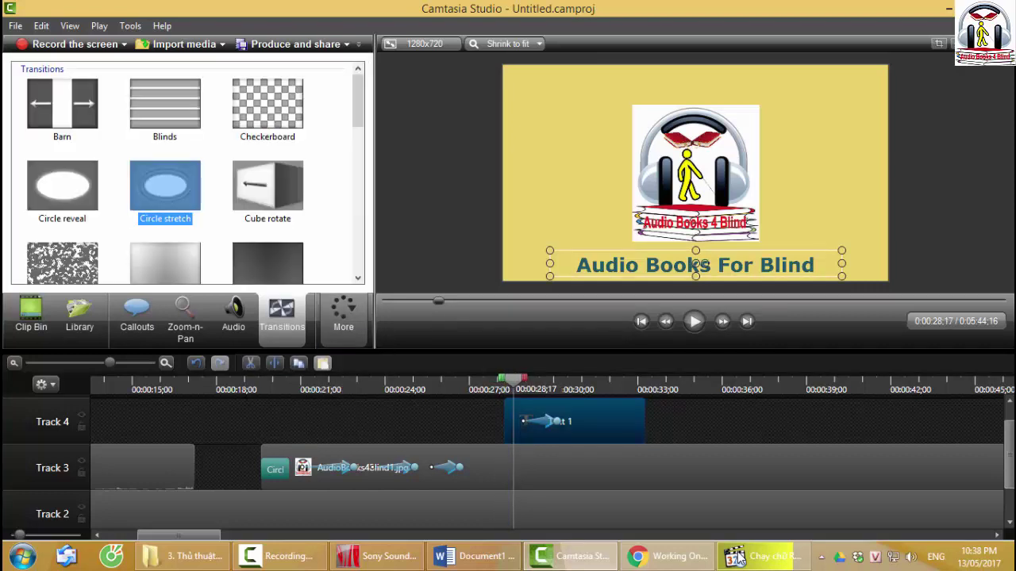
scroll(187, 173, down, 8)
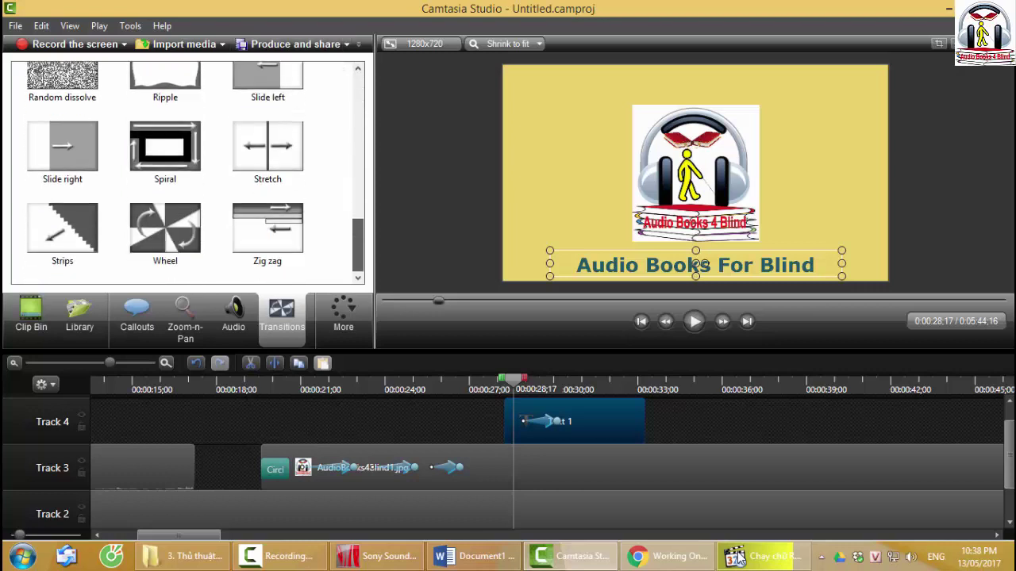
click(62, 147)
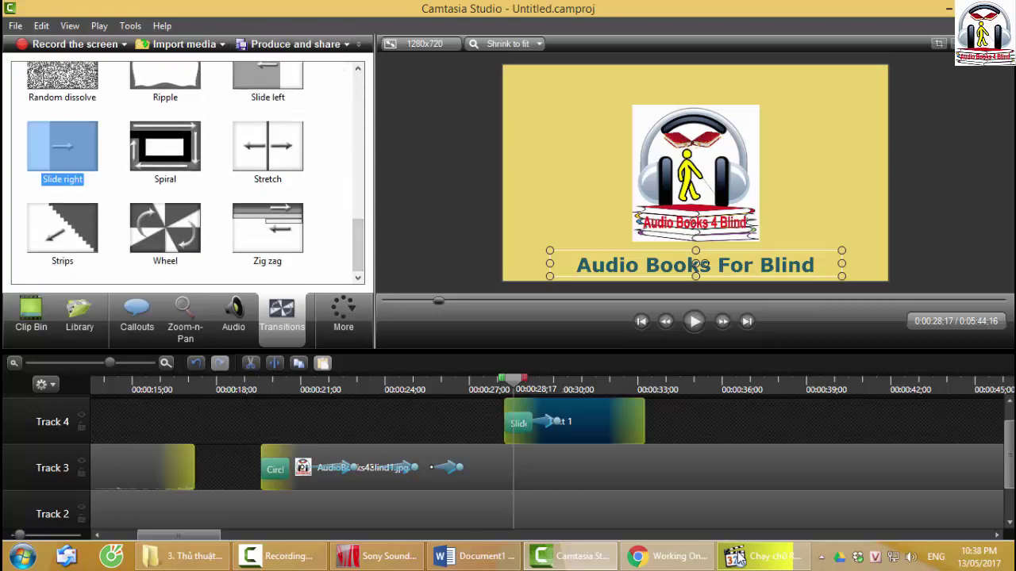
key(space)
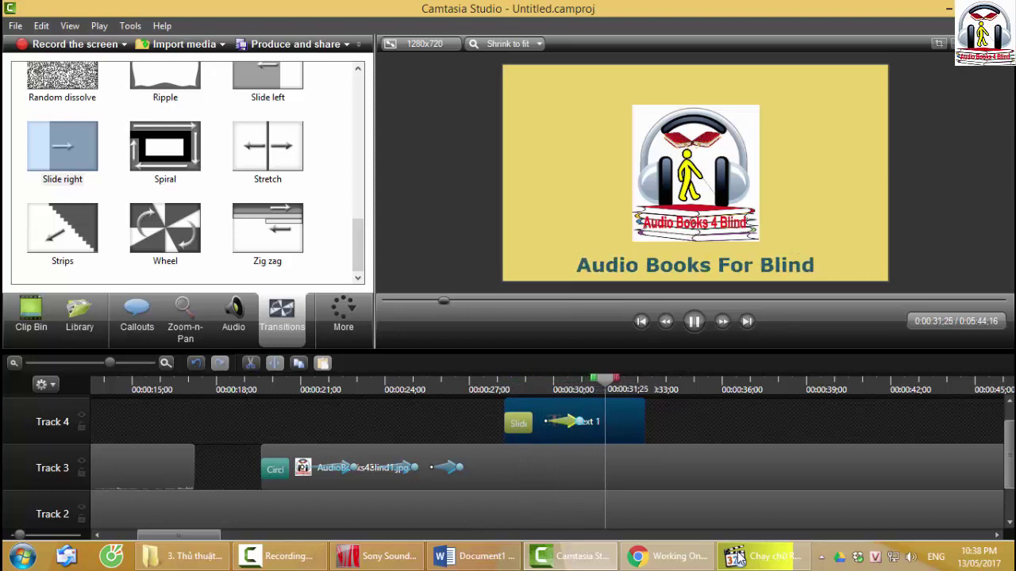
key(space)
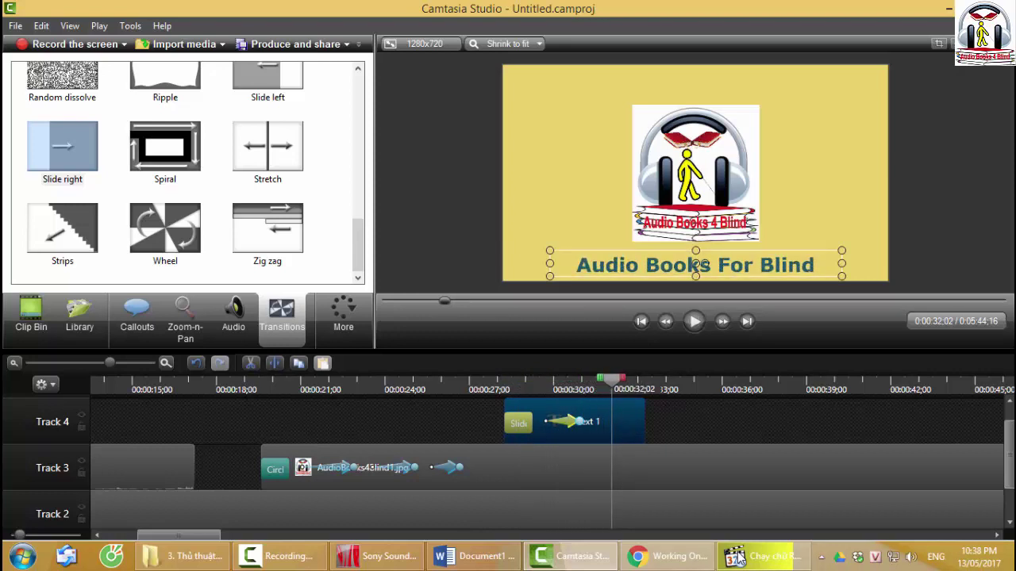
Extend the end of the text callout on Track 4 to about 0:00:43
drag(635, 421, 922, 429)
scroll(625, 429, down, 4)
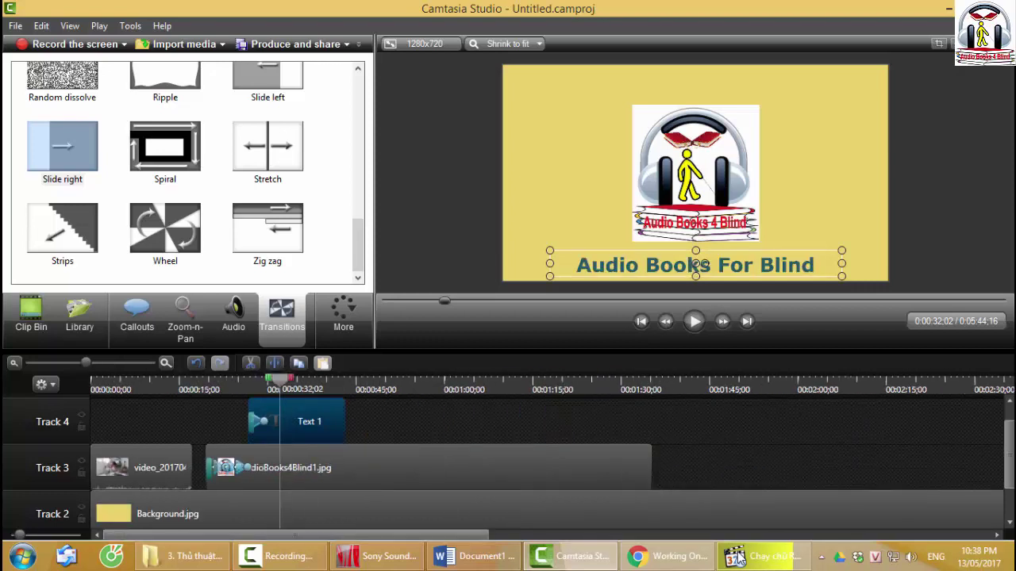
Extend the text callout to the logo image's end, move it to start at 00:00:29;05, and play it back
drag(344, 421, 651, 421)
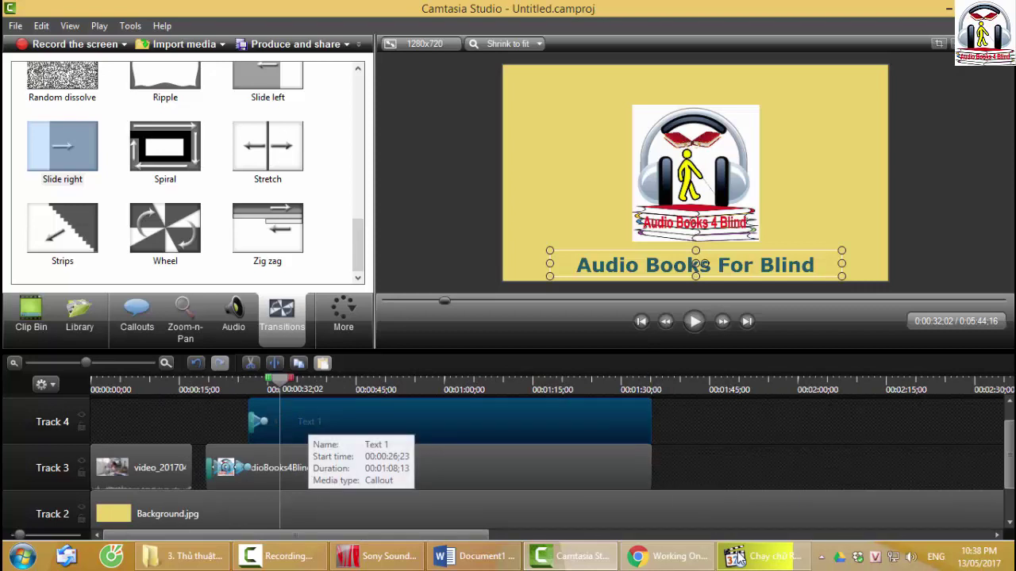
drag(260, 381, 254, 381)
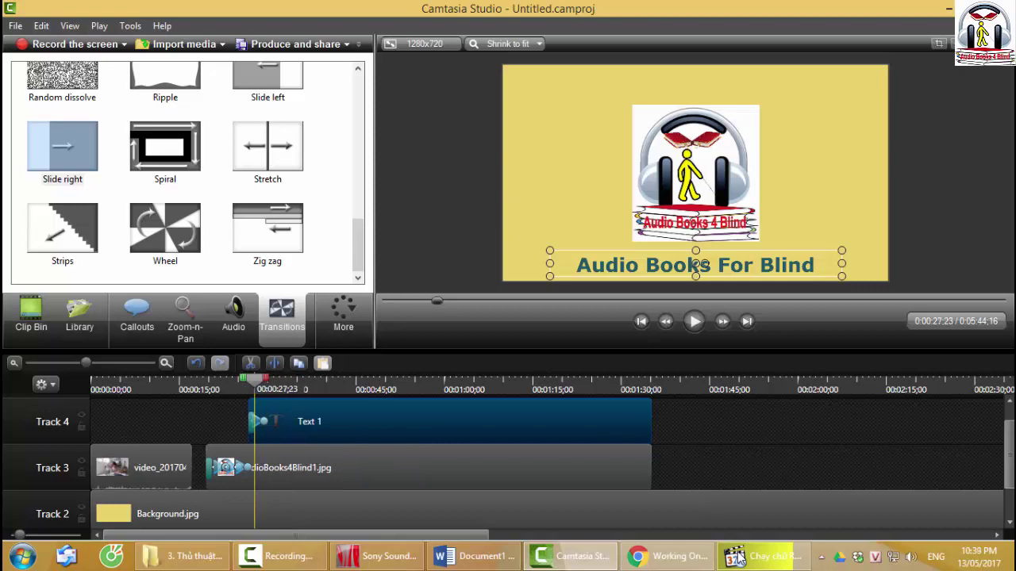
click(247, 384)
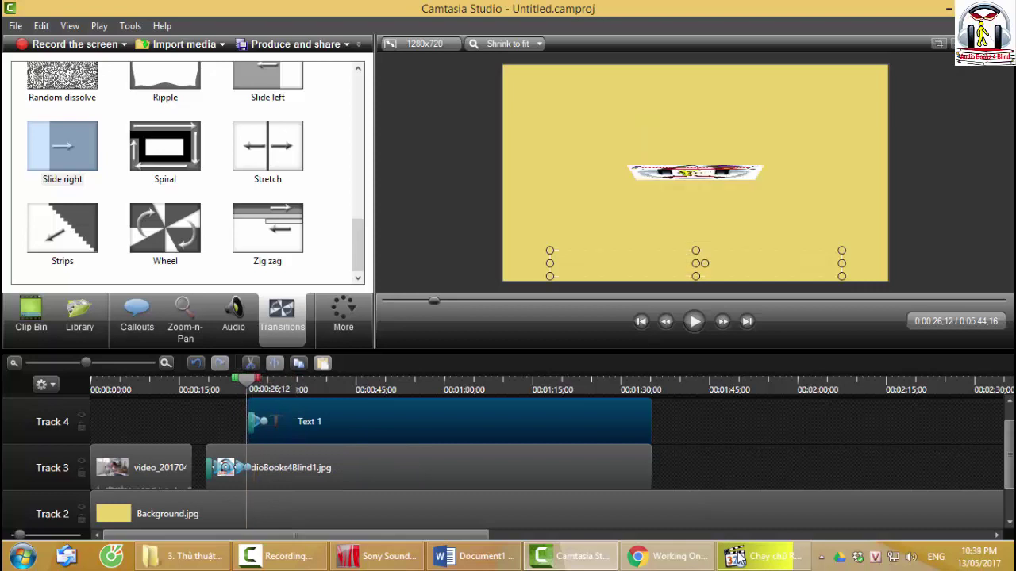
drag(309, 421, 323, 422)
drag(246, 381, 263, 381)
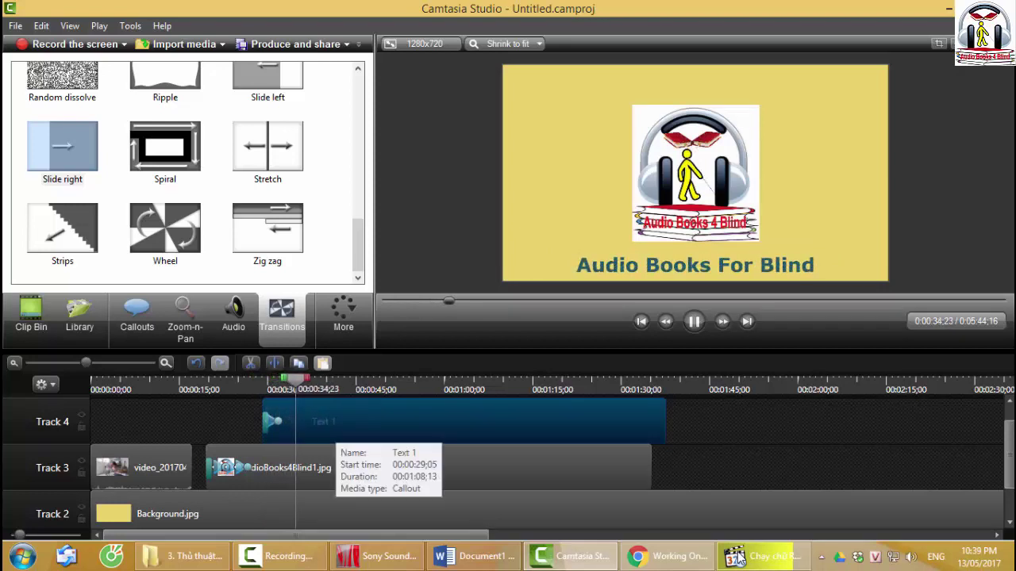
key(space)
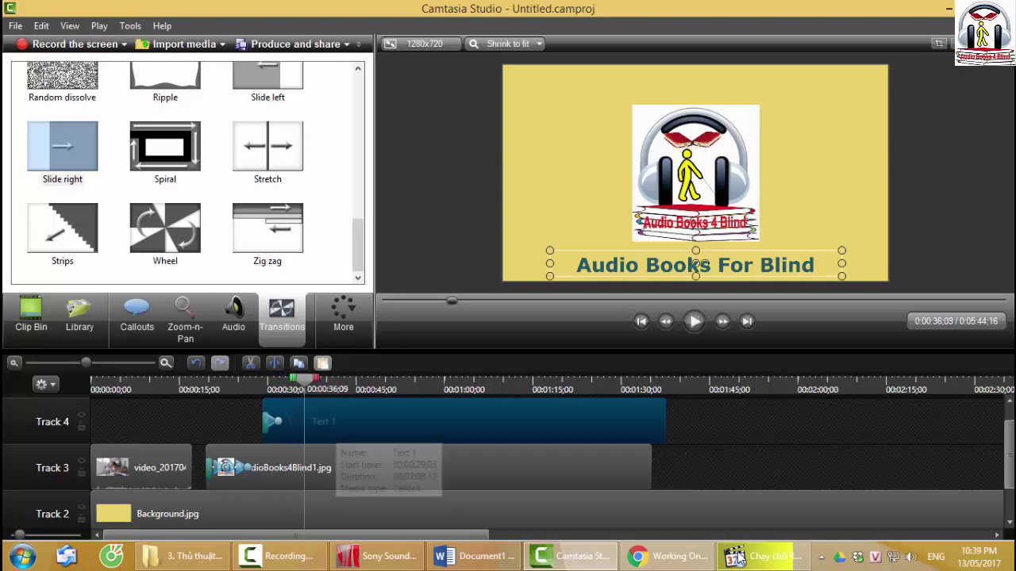
Try a second animation on the text callout at 0:00:36;09 with an X rotation of 720 and play it back
click(343, 315)
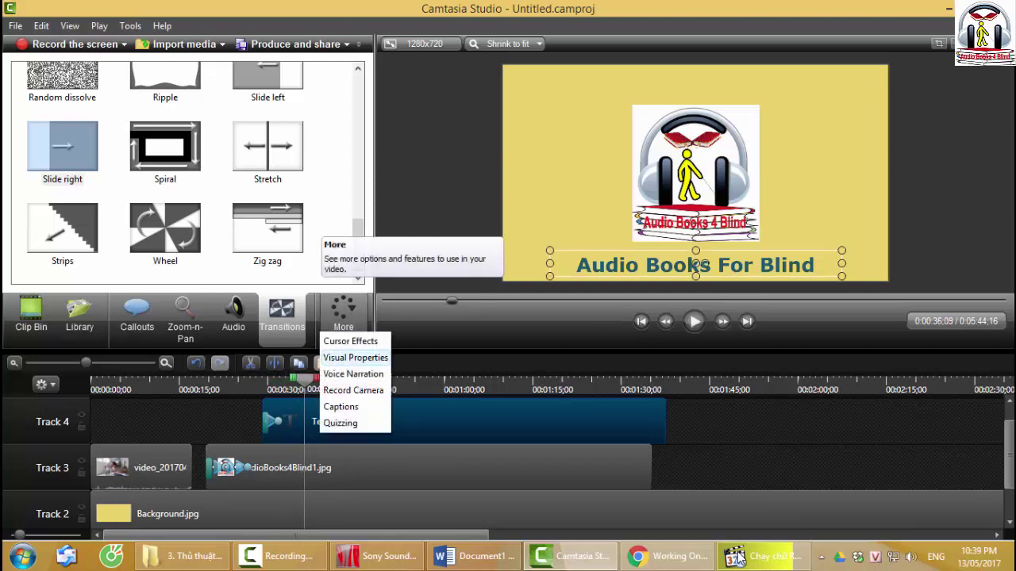
click(355, 358)
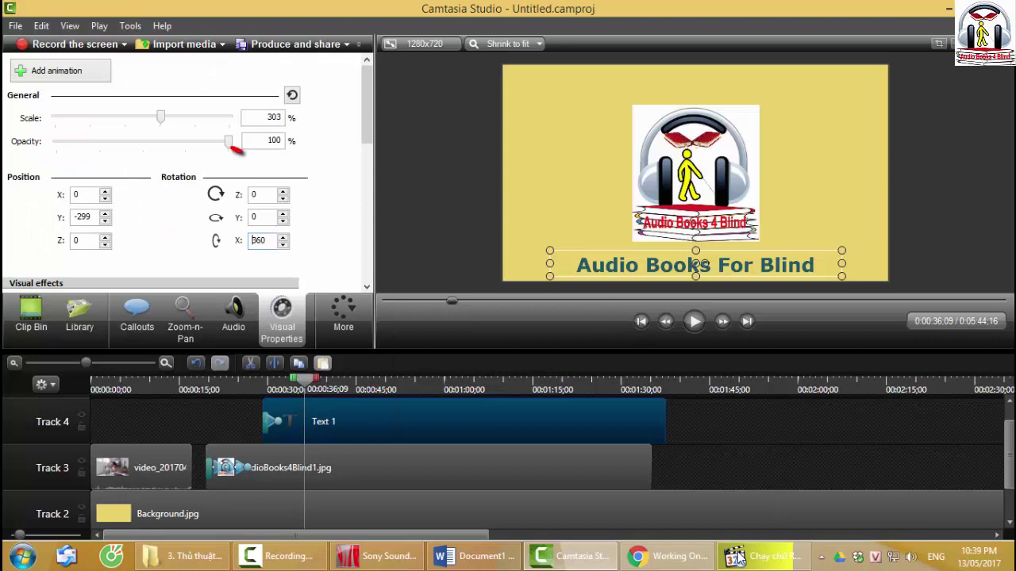
click(61, 71)
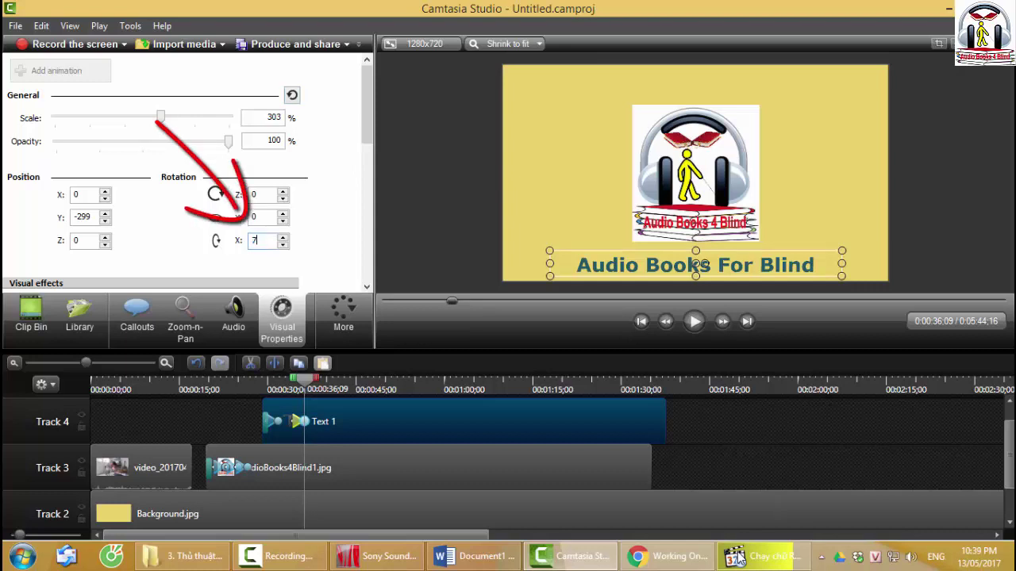
text(20)
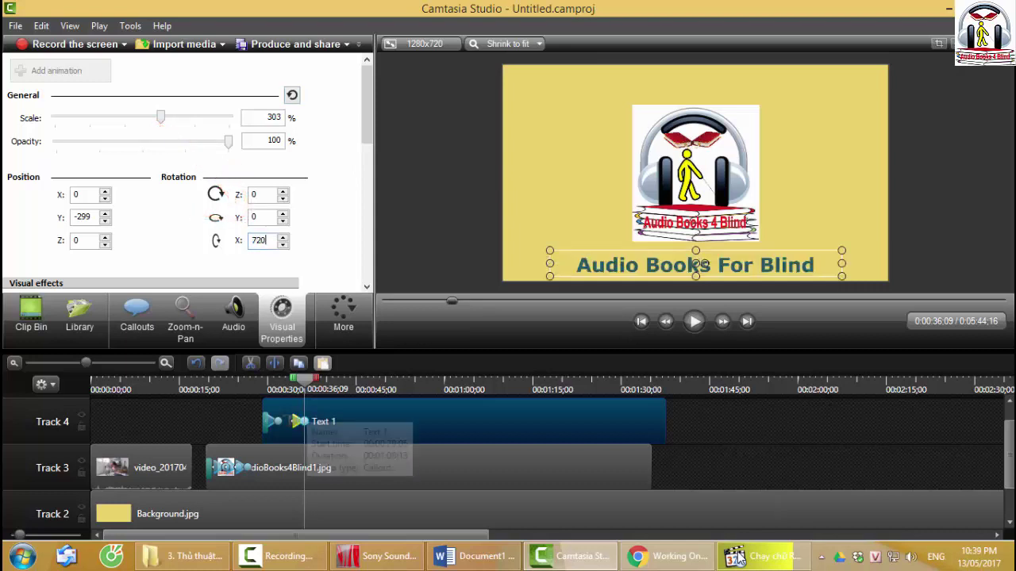
drag(304, 379, 261, 380)
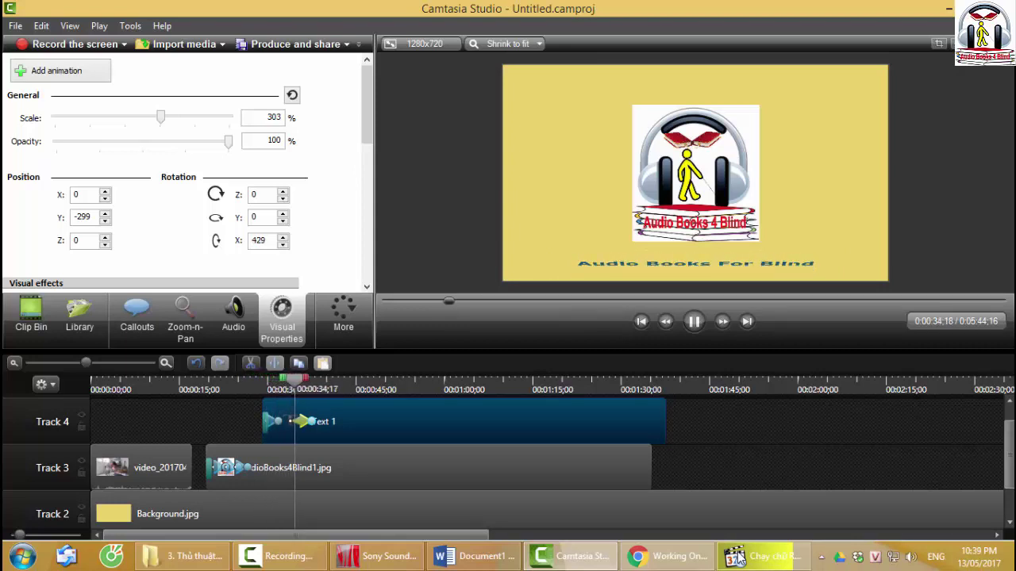
key(space)
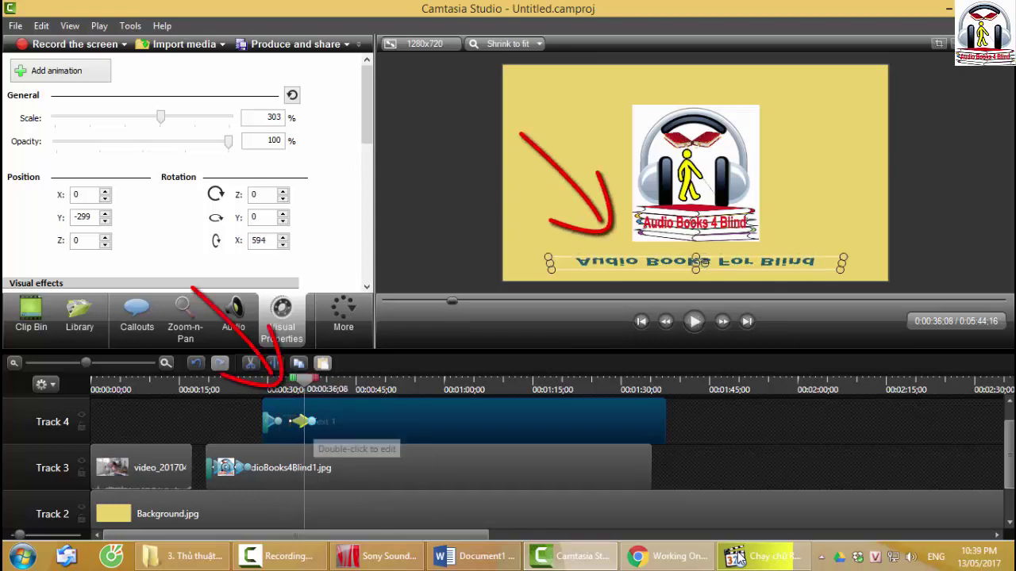
drag(311, 422, 307, 421)
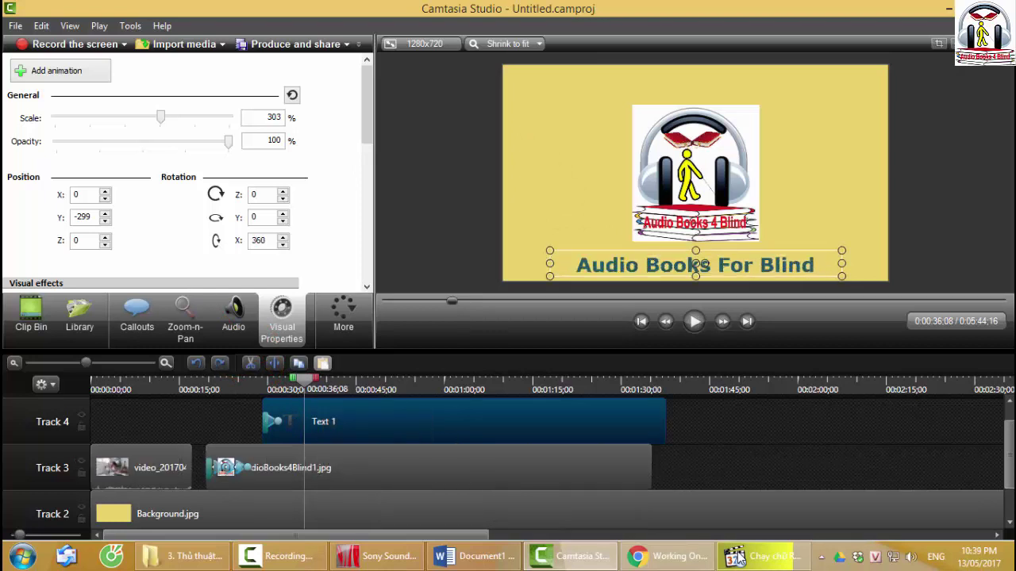
Add a second animation with an X rotation of 720 to the text callout, just after its first one, and play it back
drag(304, 381, 297, 381)
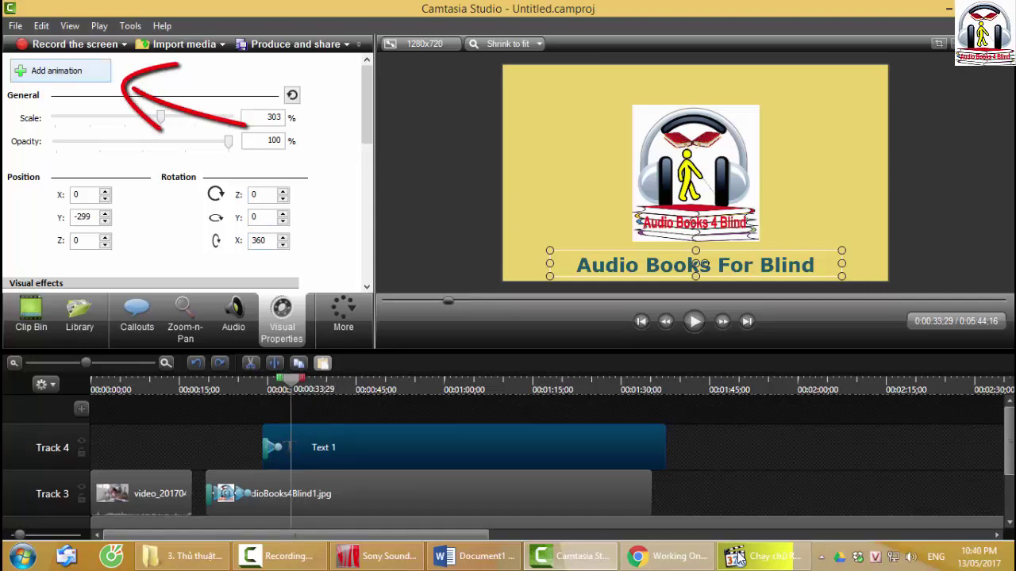
key(space)
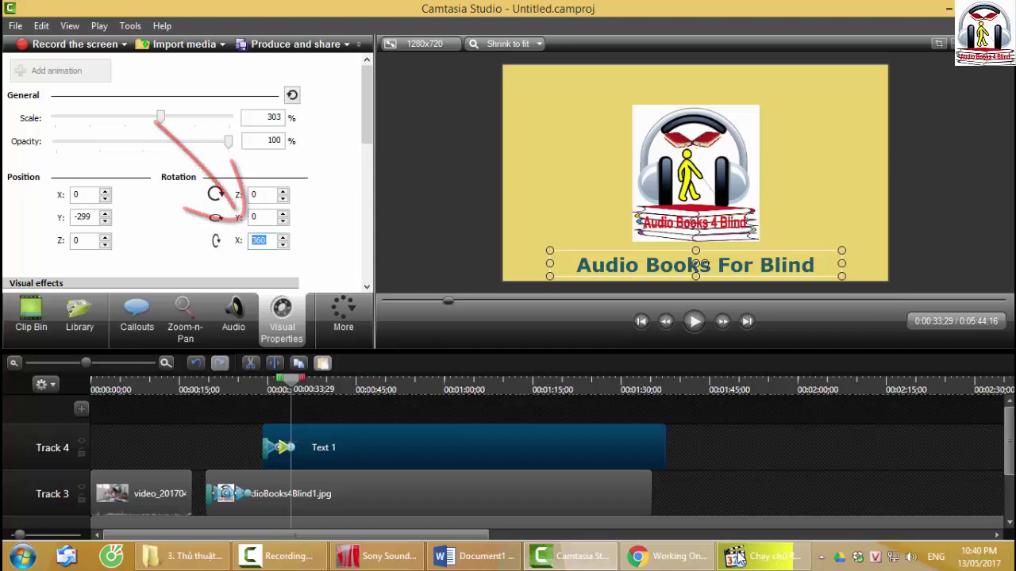
text(720)
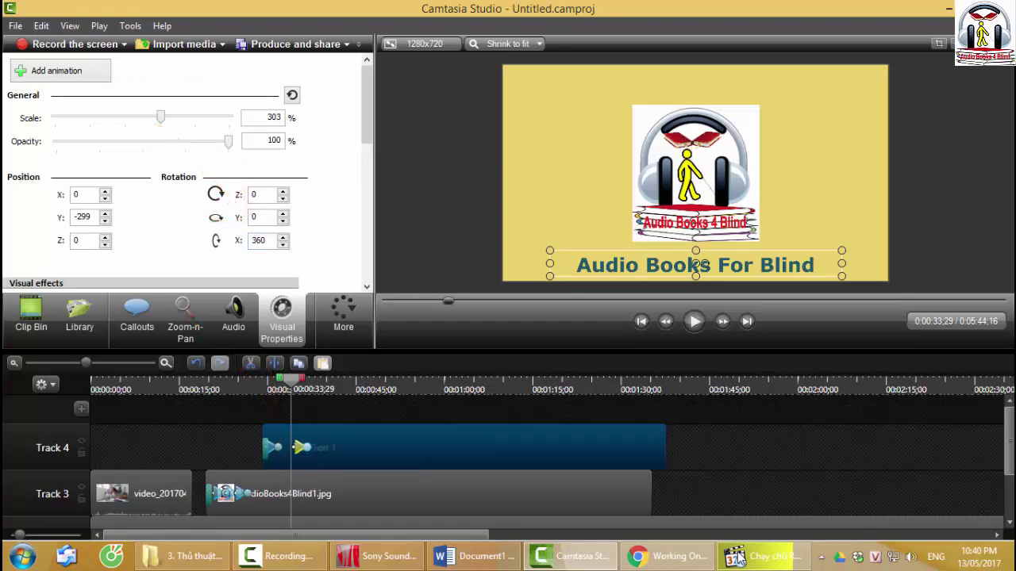
drag(294, 448, 286, 447)
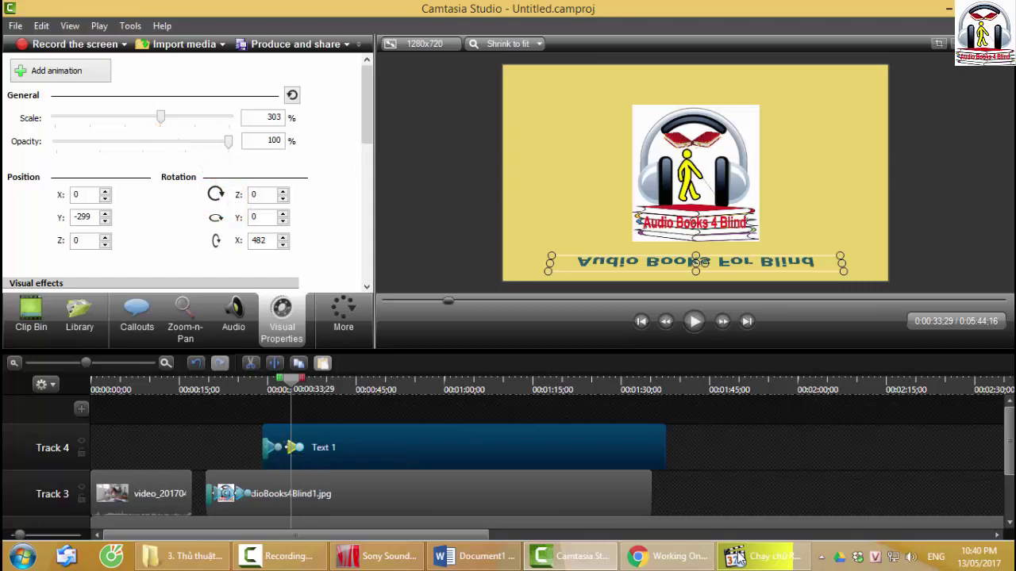
key(ctrl+alt+Left)
key(space)
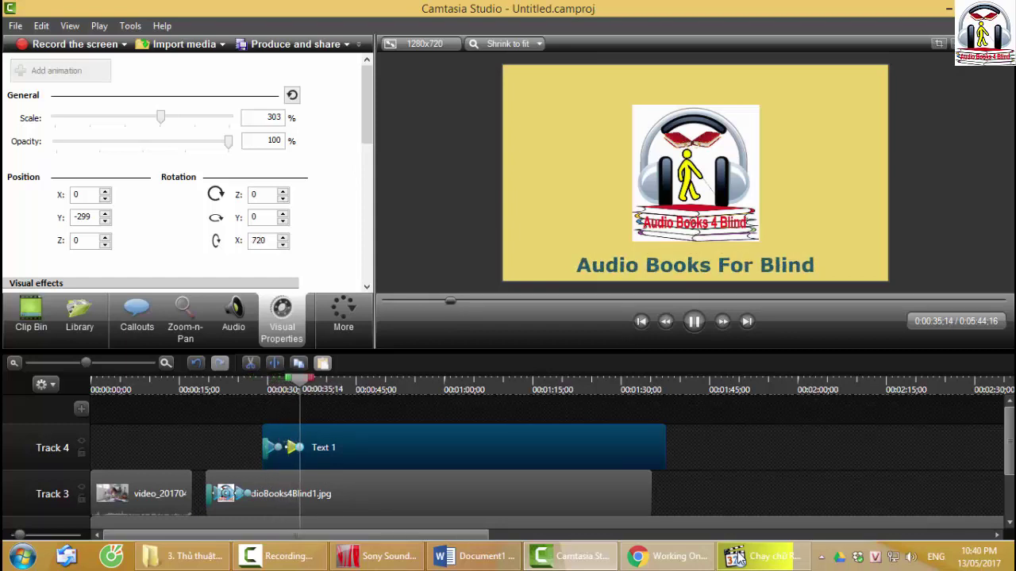
key(space)
Shorten the text callout's second rotation animation to end at about 0:00:34 and play the result
key(ctrl+plus)
key(ctrl+plus)
drag(538, 447, 520, 447)
drag(544, 381, 490, 381)
key(space)
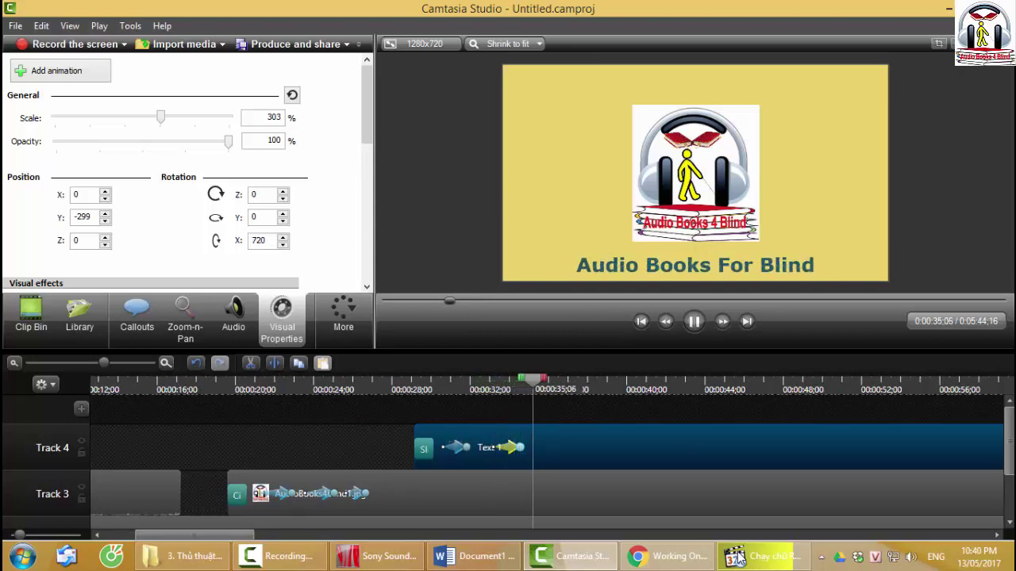
key(space)
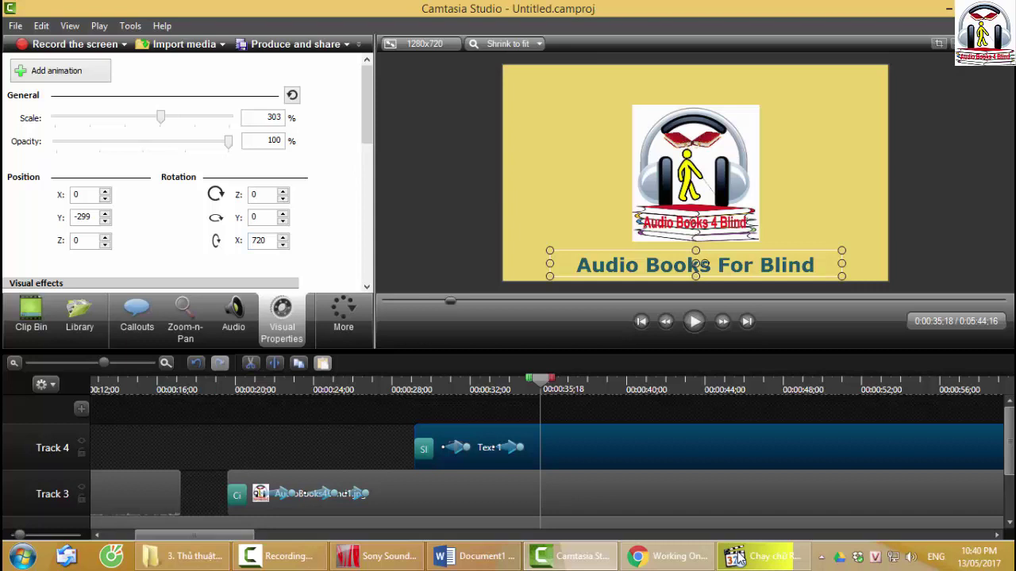
Move the text callout on Track 4 to start at about 0:00:44 and play back the logo image's rotations
drag(540, 379, 315, 379)
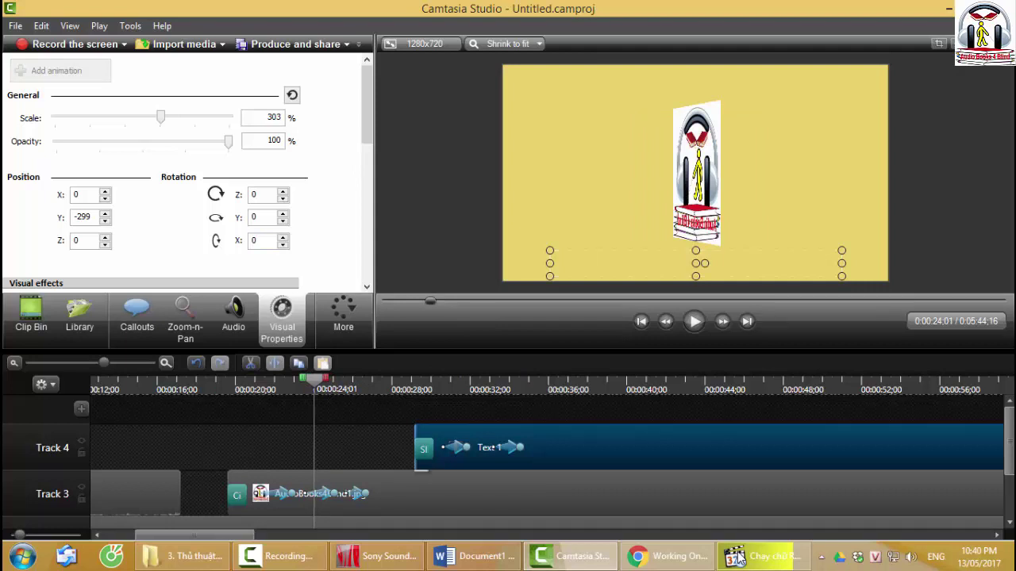
drag(416, 448, 706, 448)
key(ctrl+Left)
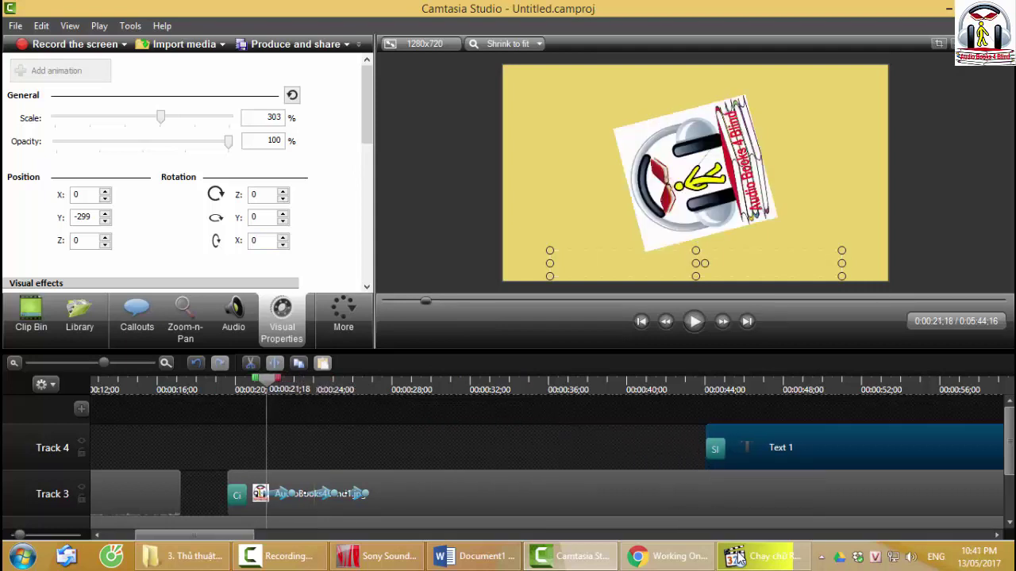
key(space)
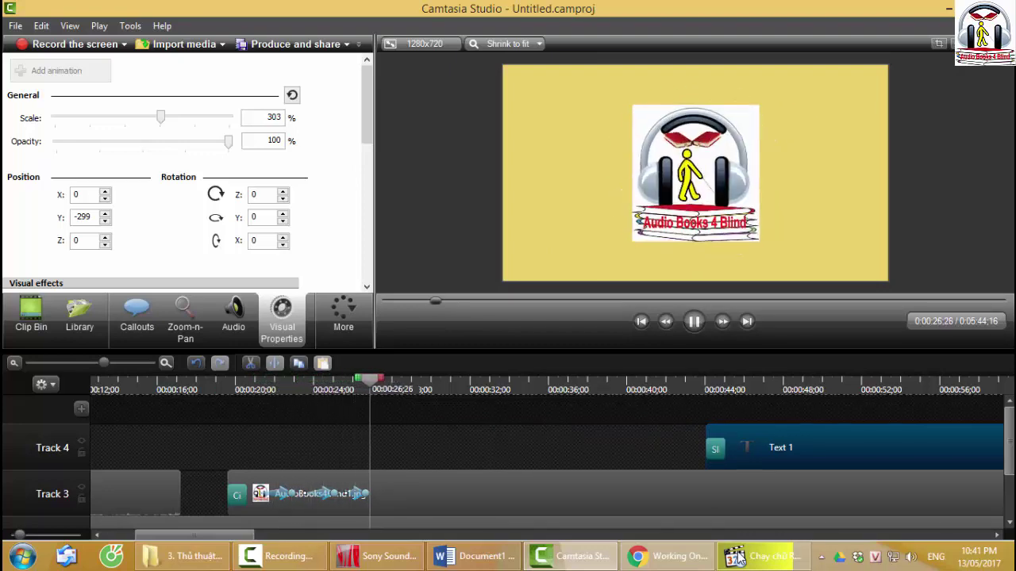
key(space)
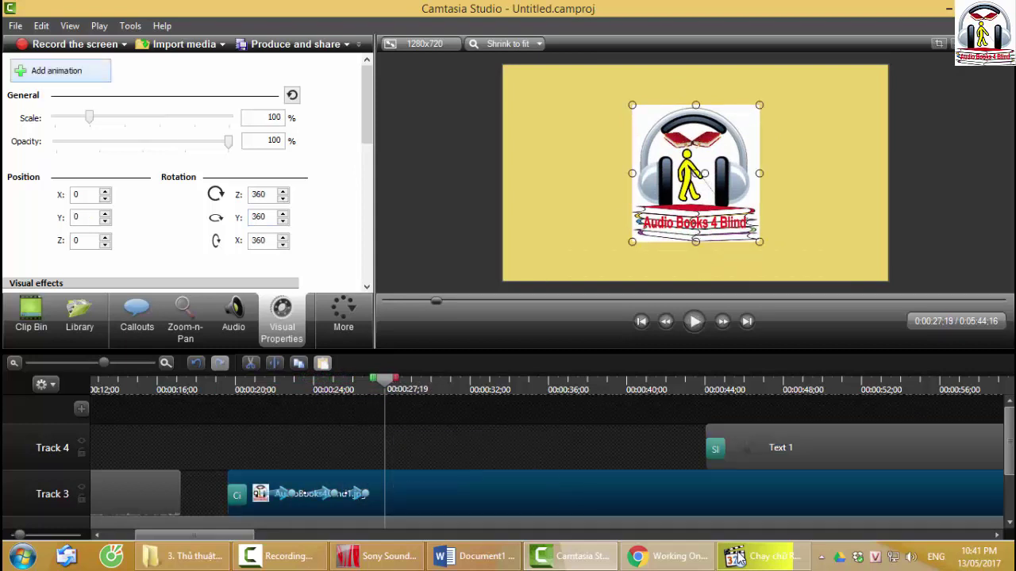
Add an animation with a Z rotation of 720 to the logo image, starting 00:00:07;15 into the clip, and play it back
key(Return)
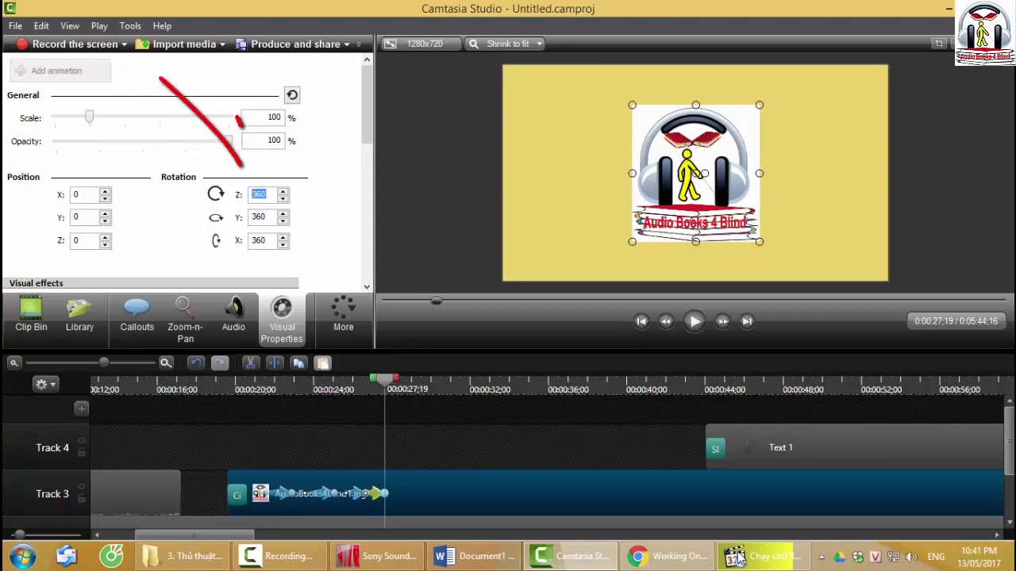
text(720)
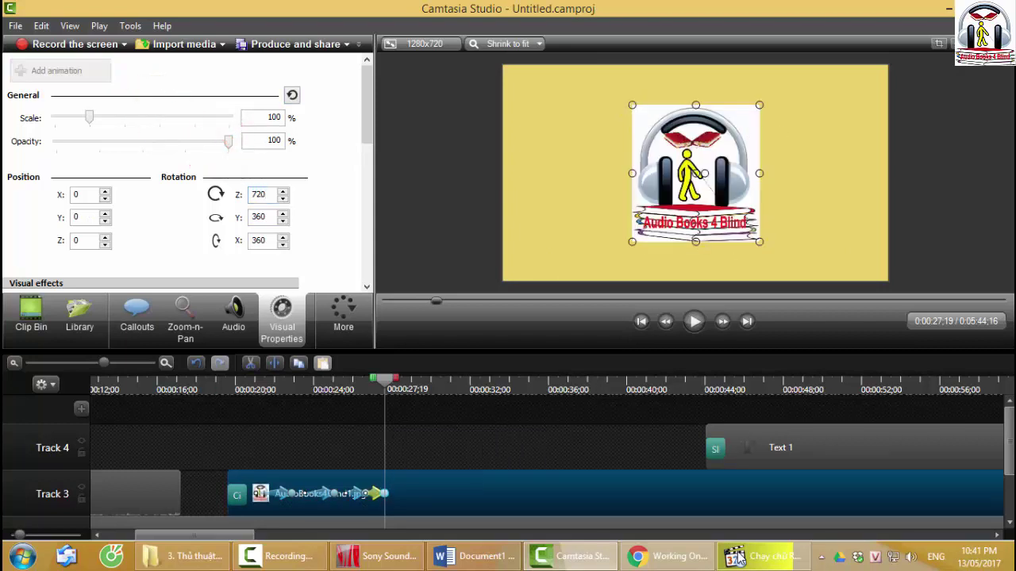
key(Return)
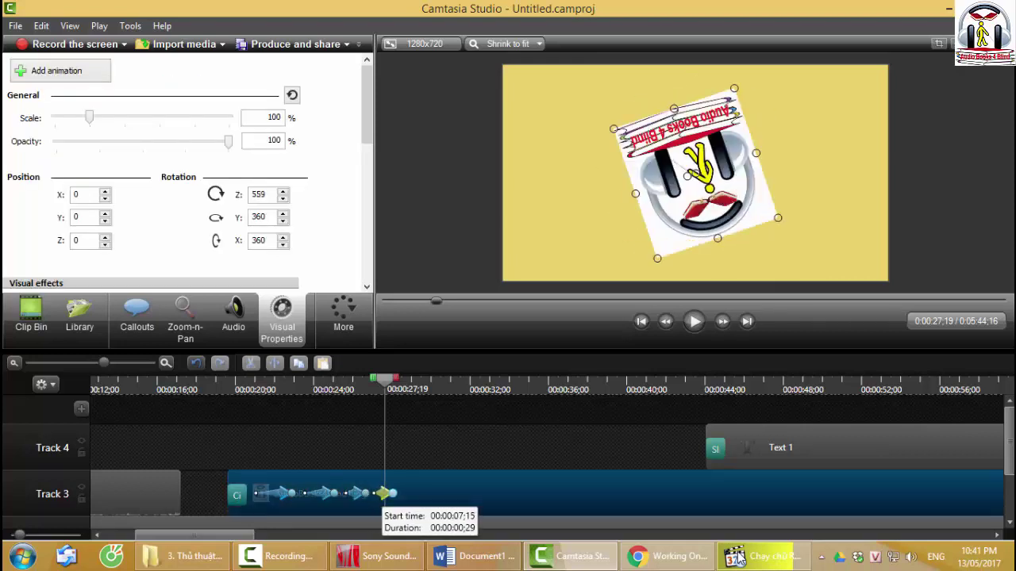
key(space)
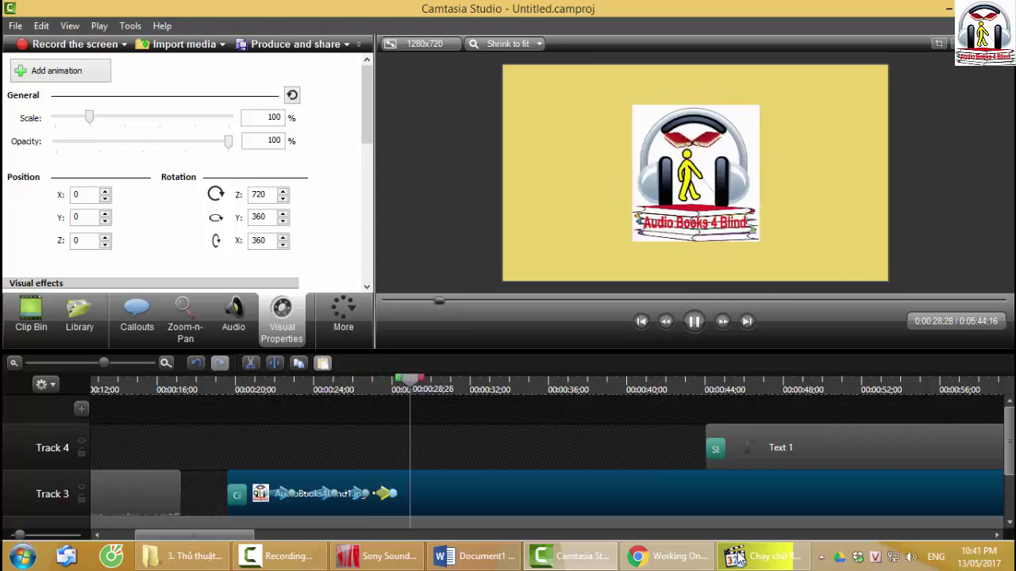
key(space)
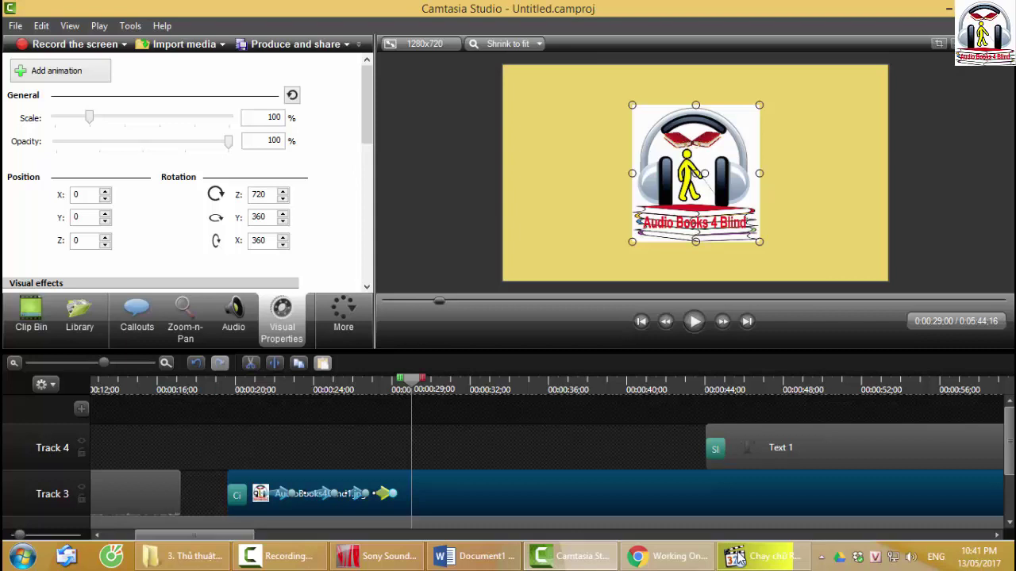
Deselect the logo image and move the text callout on Track 4 earlier, to start at about 0:00:39
key(ctrl+d)
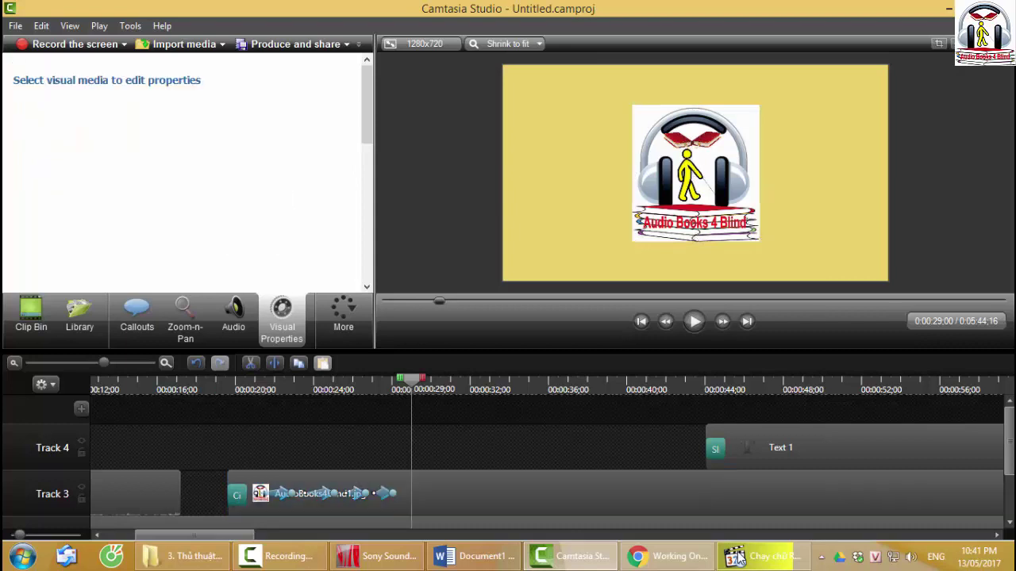
scroll(738, 558, down, 1)
key(ctrl+minus)
key(ctrl+minus)
key(ctrl+minus)
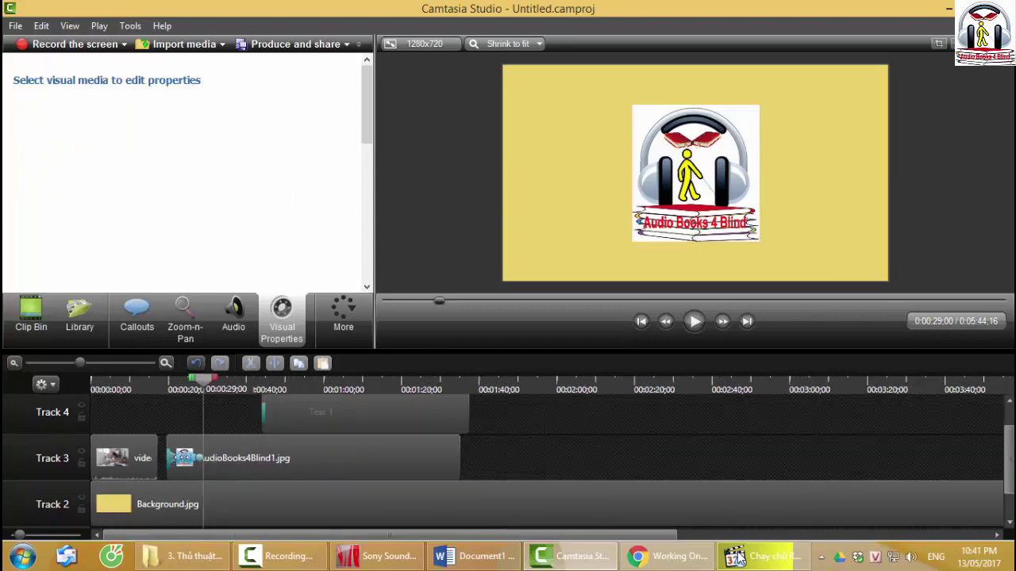
scroll(441, 428, up, 1)
drag(441, 433, 420, 432)
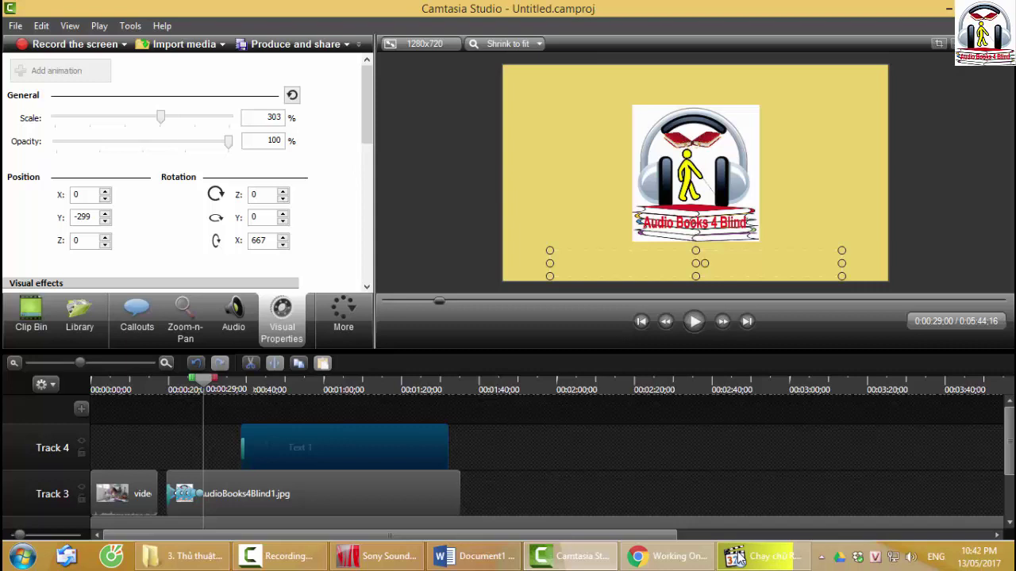
Delete the logo image and the text callout, and move the video clip on Track 3 under the playhead at 0:00:29;00
drag(222, 419, 346, 512)
key(Delete)
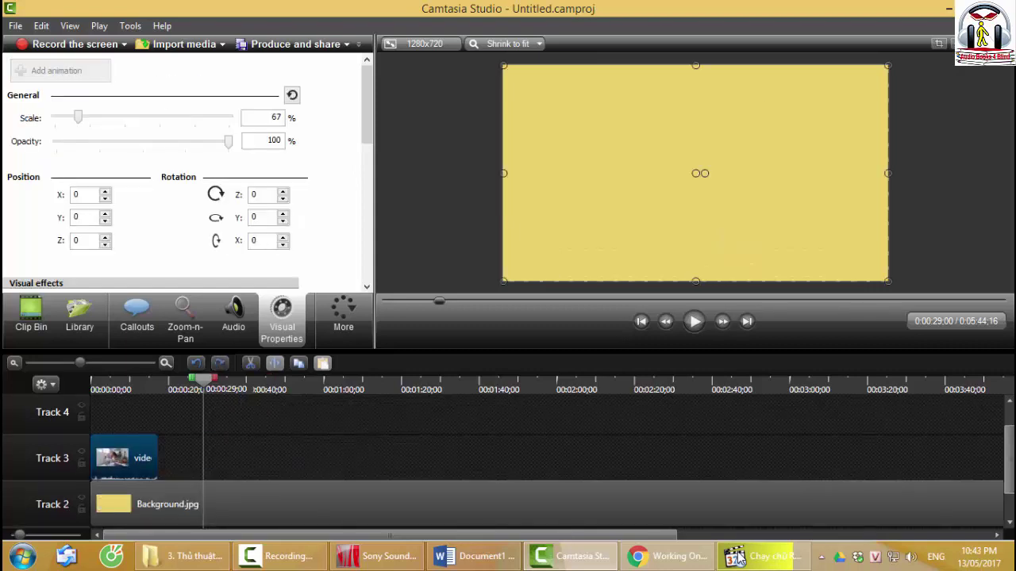
drag(124, 458, 236, 458)
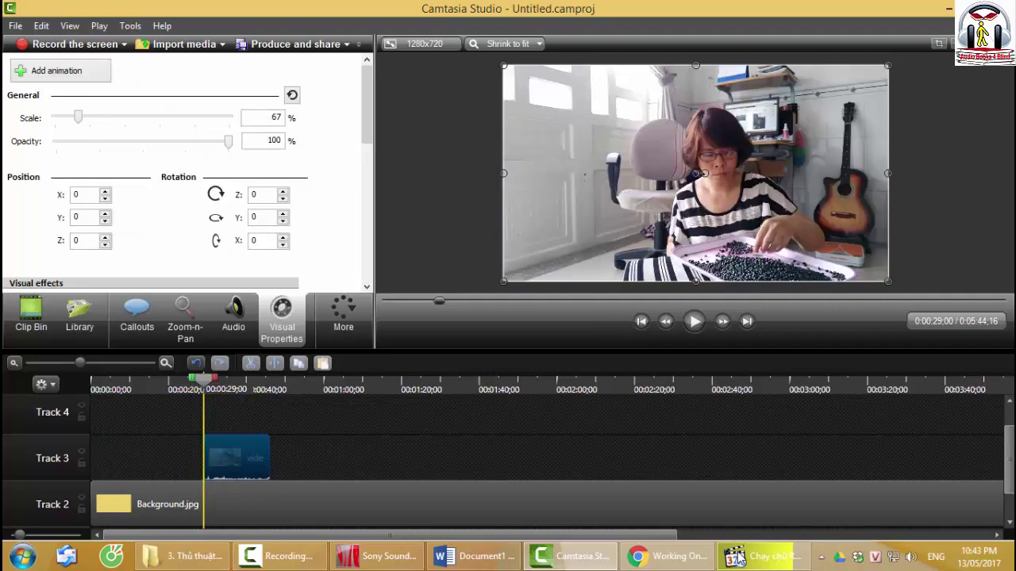
Scale the video down to 29%, place it at X -349, Y -15, and paste a copy of it on Track 4 at 0:00:29;00
drag(888, 65, 672, 187)
mouse_move(587, 234)
mouse_down()
mouse_move(598, 173)
mouse_move(591, 177)
mouse_up()
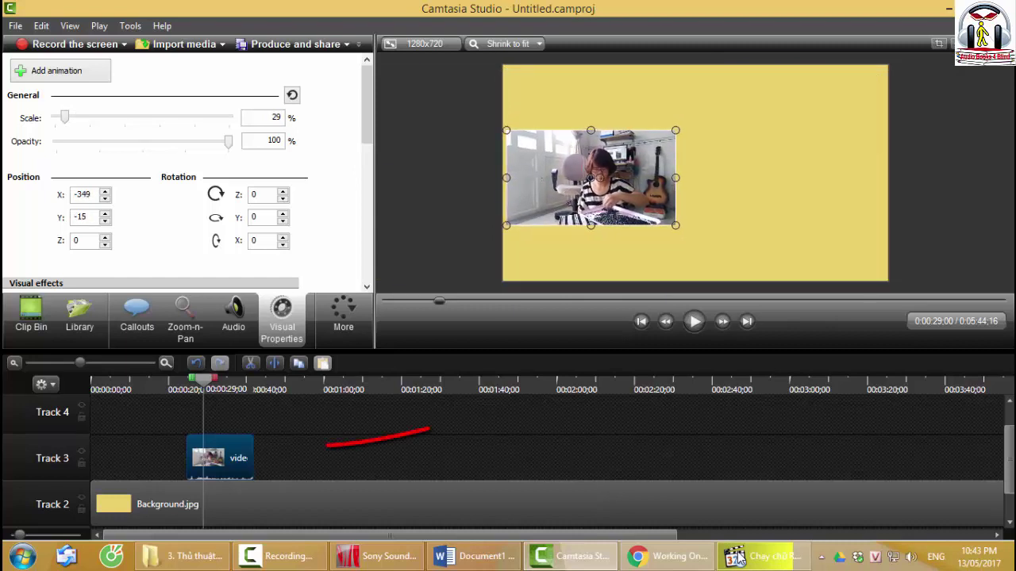
key(ctrl+c)
key(ctrl+v)
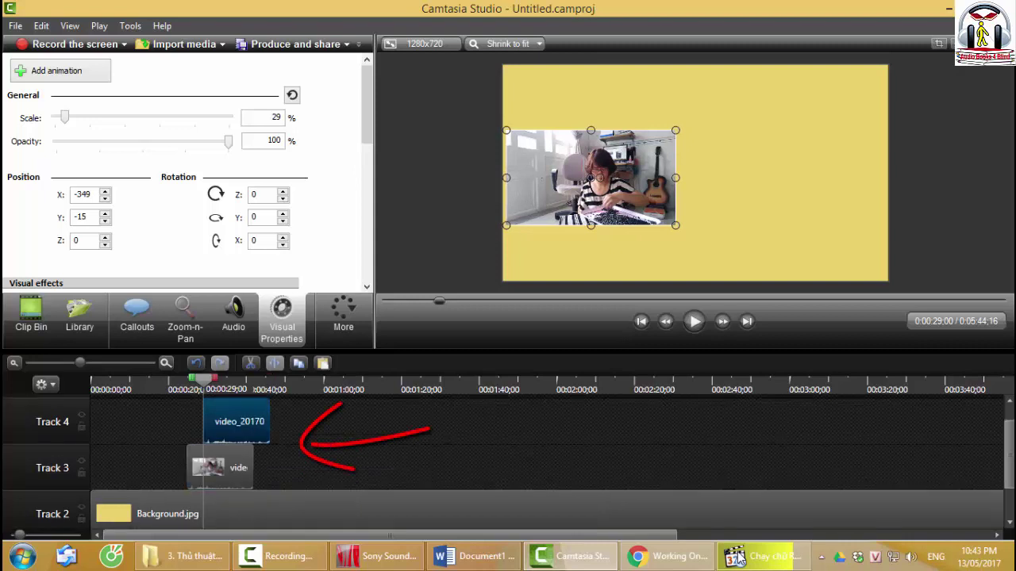
Align the video copy on Track 4 with the clip on Track 3 and place it beside the original at X 310
drag(237, 421, 221, 421)
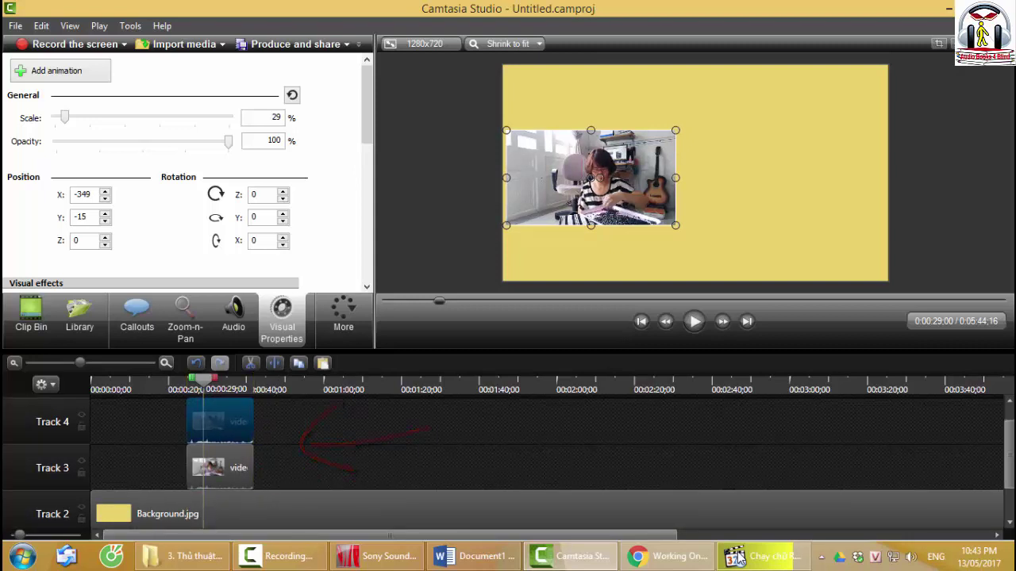
drag(591, 178, 792, 178)
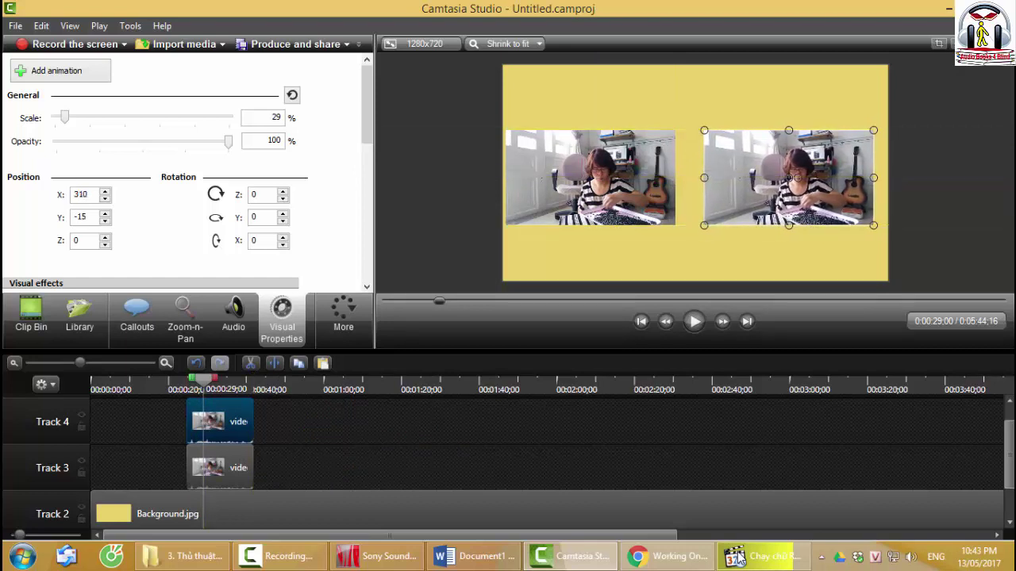
Widen both videos slightly, leaving the Track 4 copy at 30% and X 326 and the Track 3 video at 31% and X -330
drag(789, 178, 795, 178)
drag(711, 178, 687, 177)
click(667, 178)
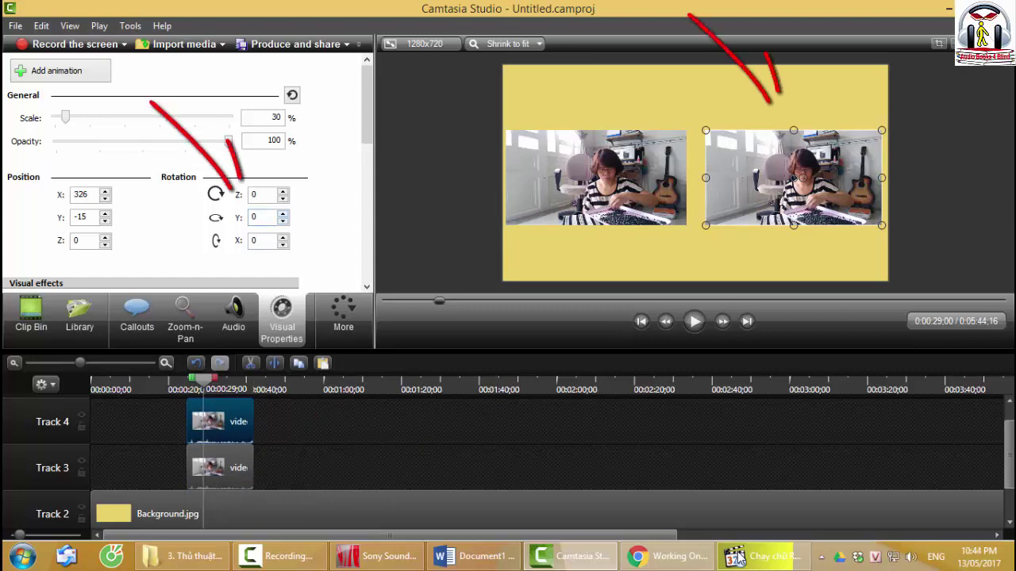
Set the Y rotation of the Track 4 video to -35
key(Up)
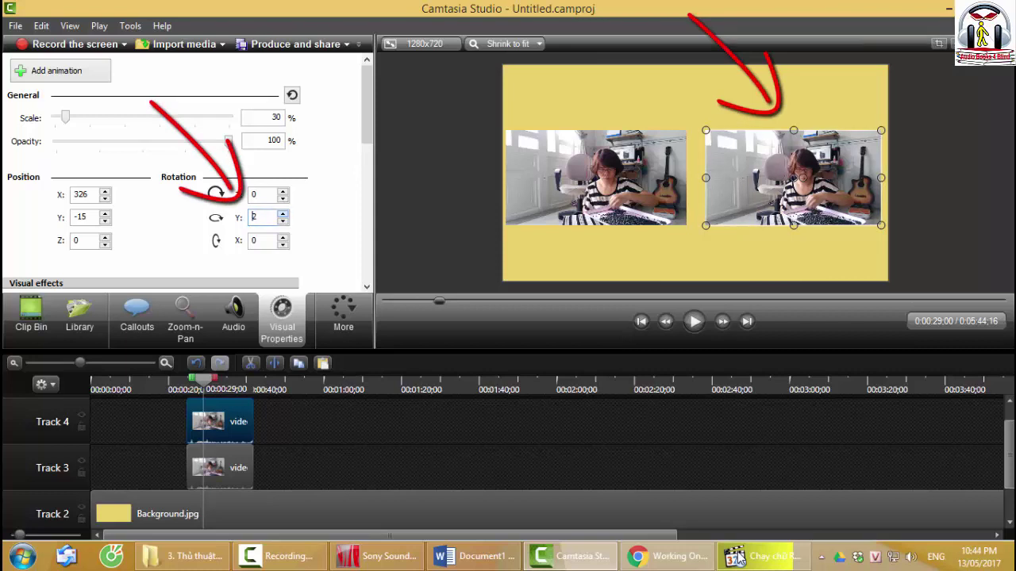
key(Up)
key(Up)
key(Up)
key(Down)
key(Down)
key(Down)
key(Down)
key(Down)
key(Down)
key(Down)
key(Down)
key(Down)
key(Down)
key(Down)
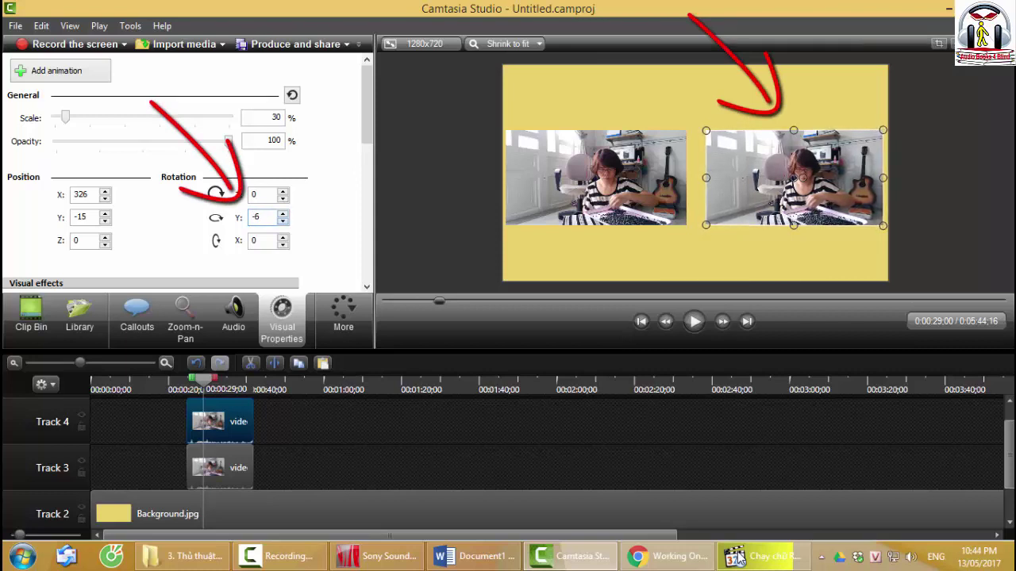
key(Down)
key(Down)
key(Down)
key(Down)
key(Down)
key(Down)
key(Down)
key(Down)
key(Down)
key(Down)
key(Down)
key(Down)
key(Down)
key(Down)
key(Down)
key(Down)
key(Down)
key(Down)
key(Down)
key(Down)
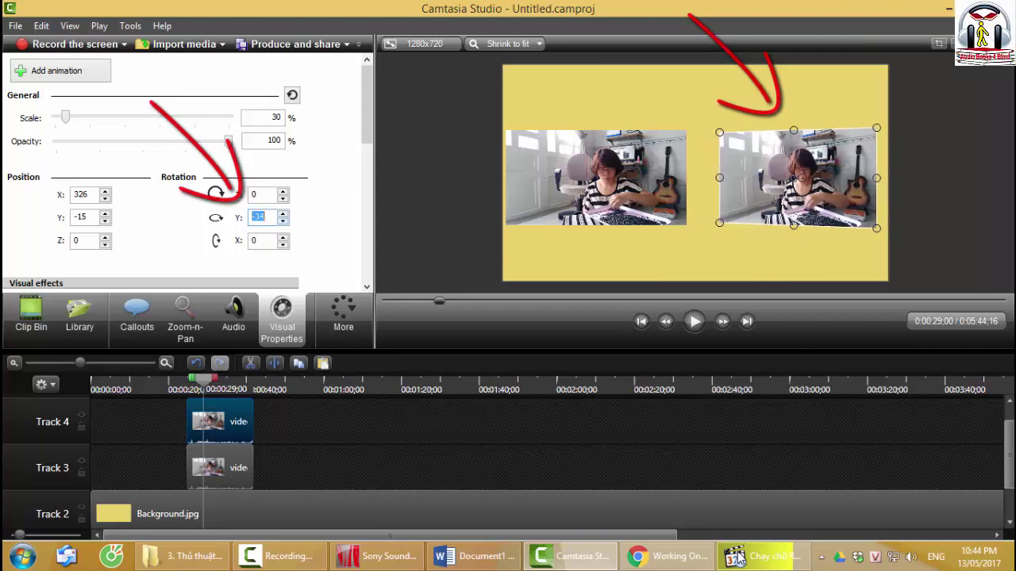
key(Down)
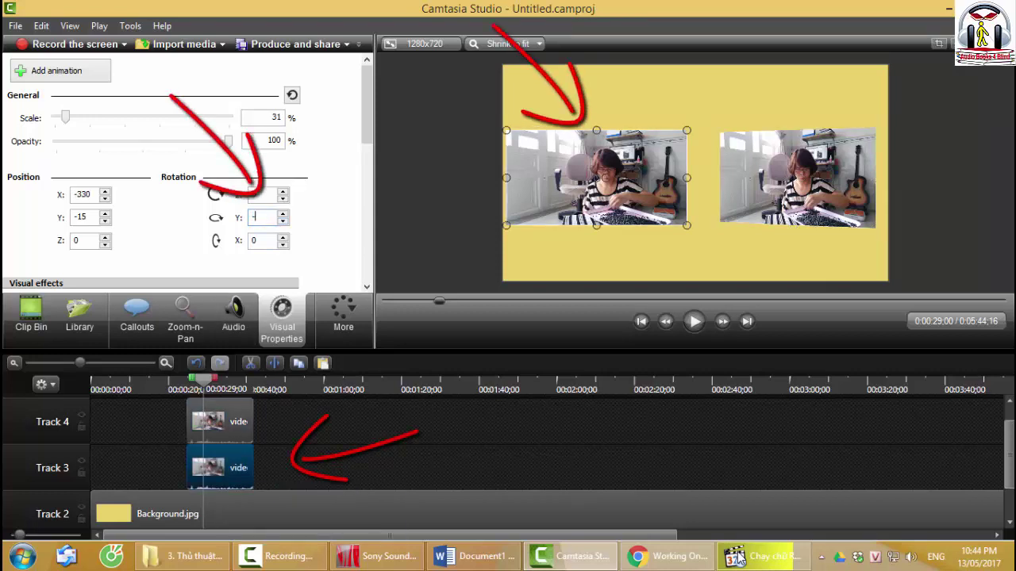
Try a Y rotation of -35 on the Track 3 video, and replace it with 35
text(35)
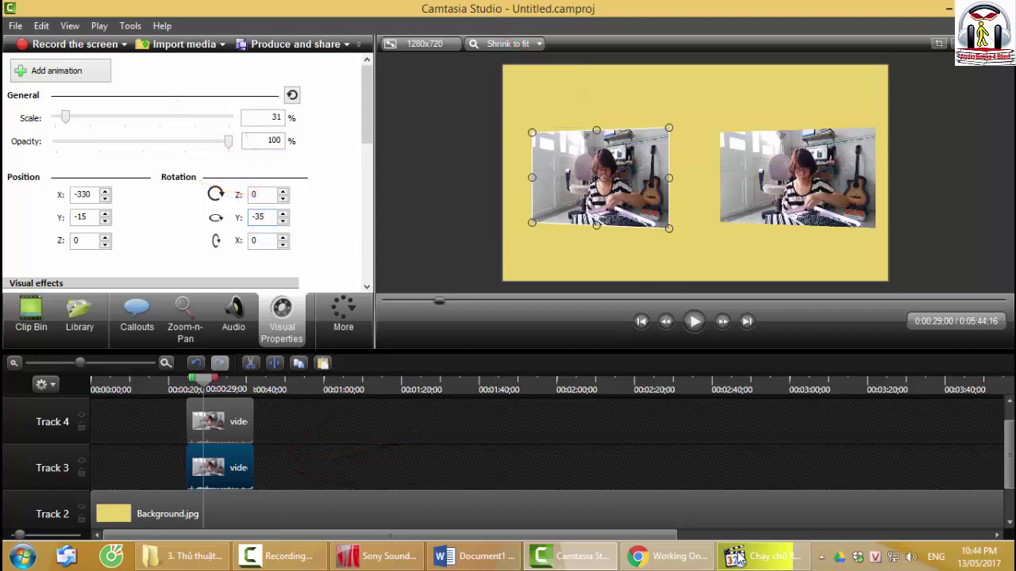
key(Return)
text(35)
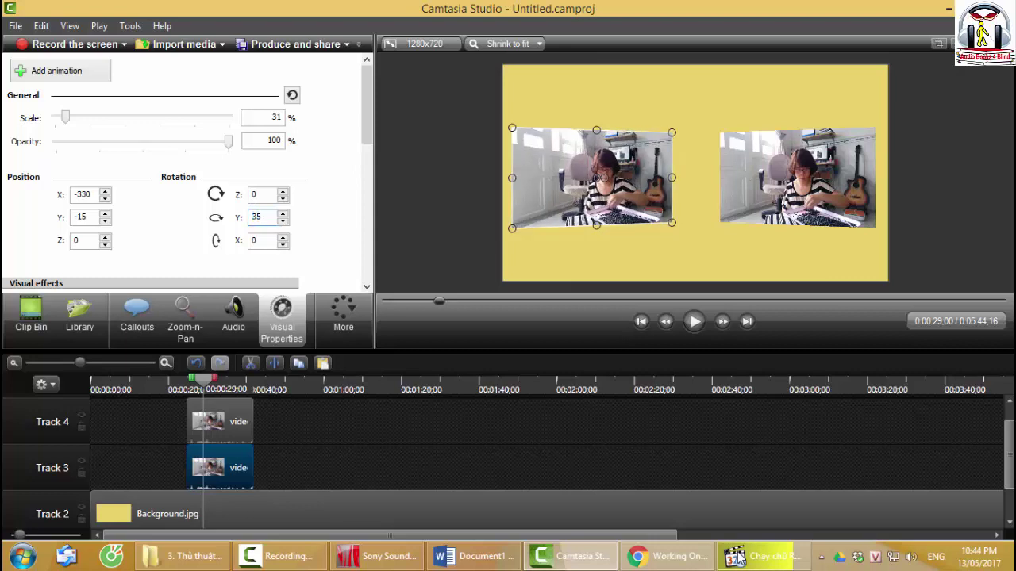
Enlarge and rearrange the two tilted videos, scaling the Track 3 video to about 34% and the Track 4 video to about 32%
drag(671, 133, 690, 121)
drag(797, 177, 800, 178)
drag(722, 133, 705, 122)
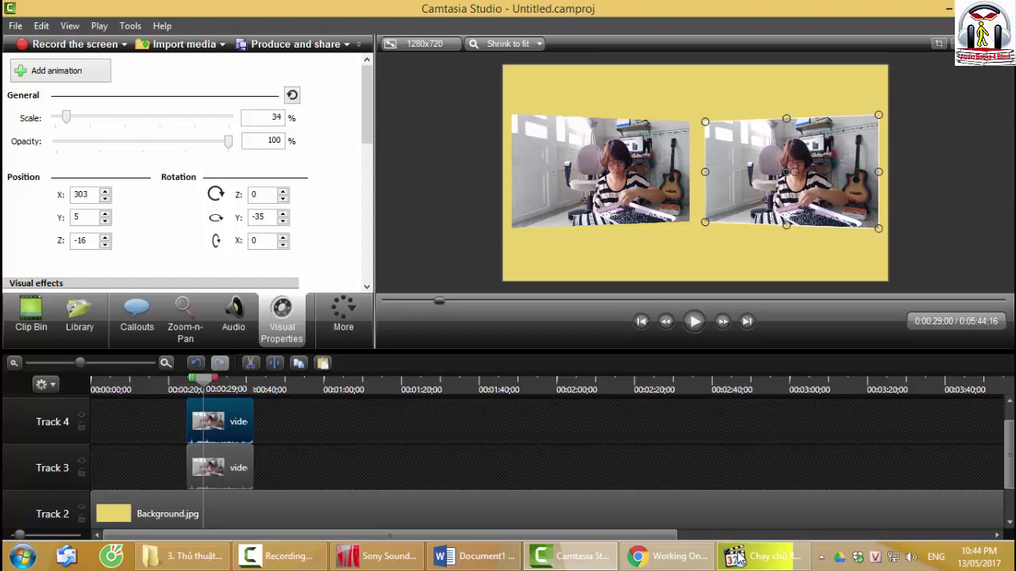
text(0)
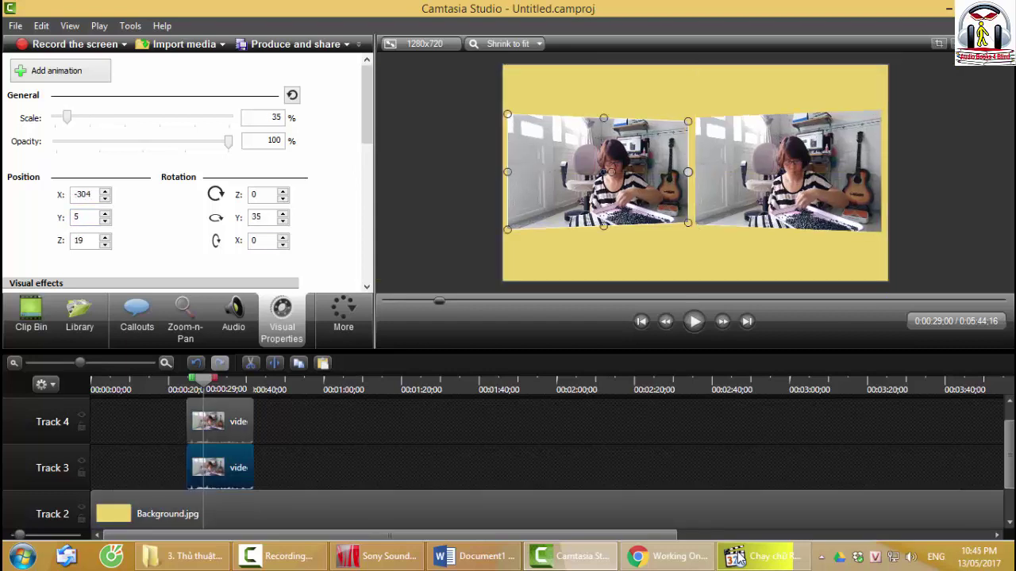
drag(696, 171, 706, 172)
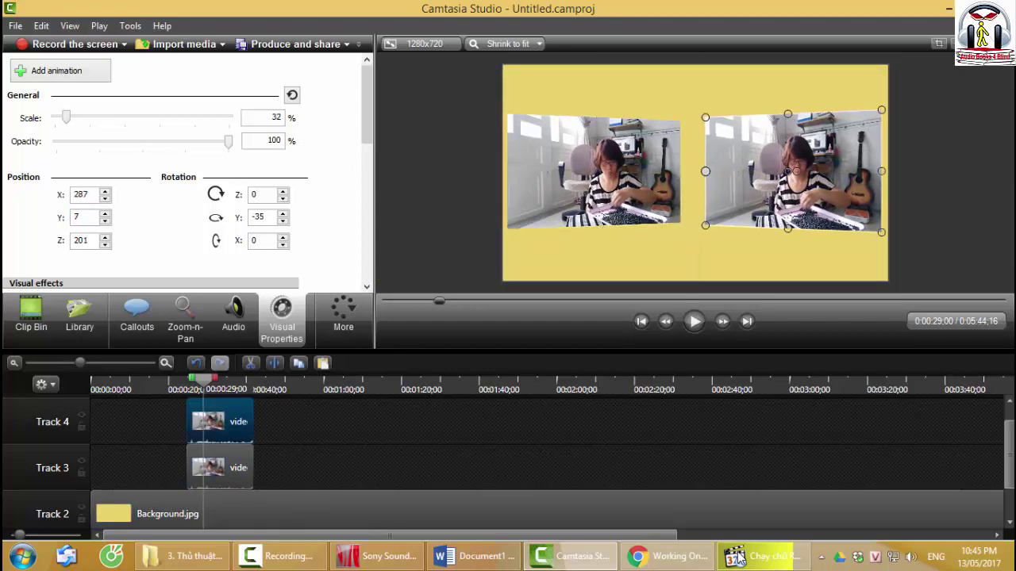
Set the X position of the Track 4 video to 300 and that of the Track 3 video to -300
double_click(82, 195)
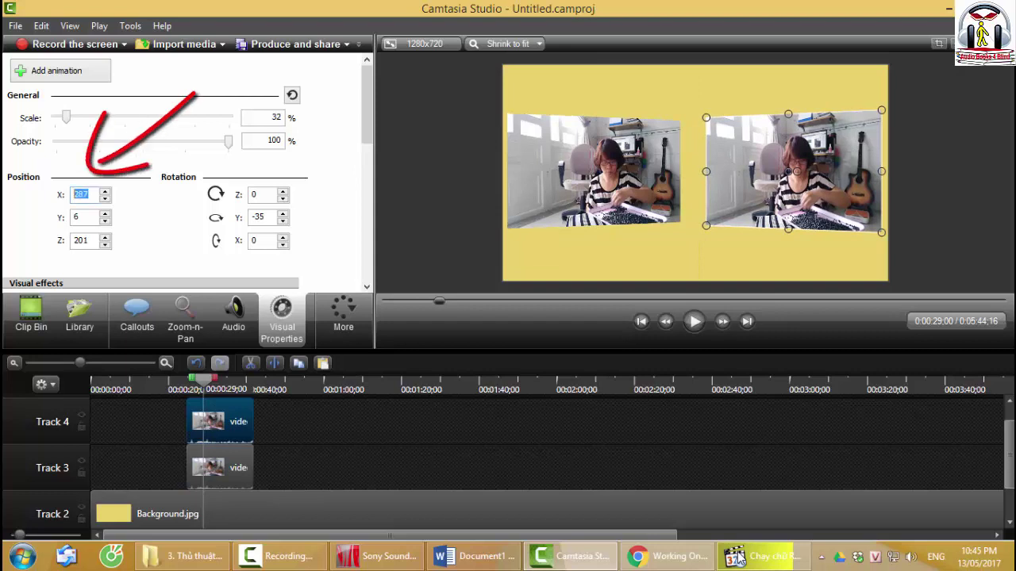
text(300)
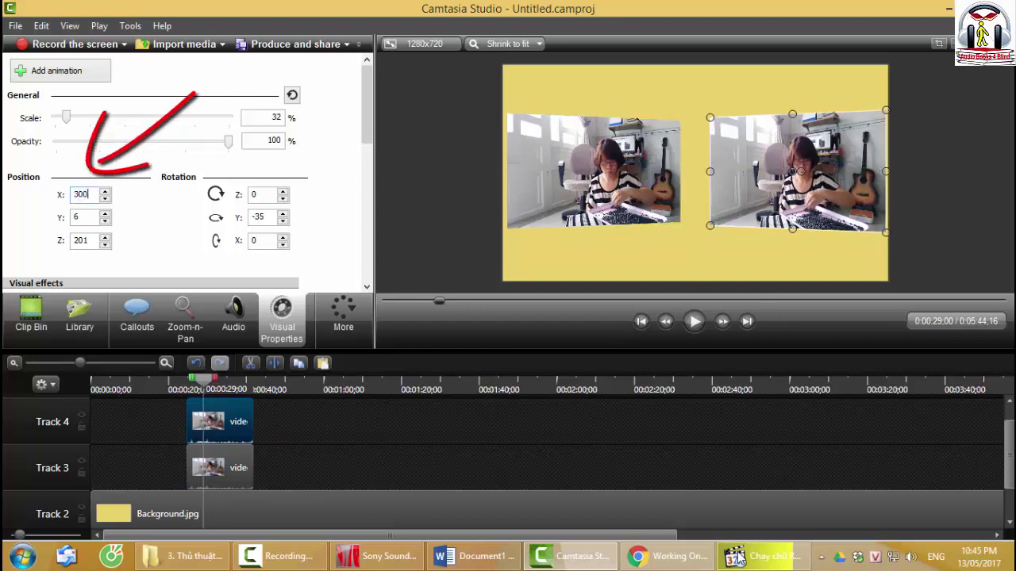
double_click(83, 195)
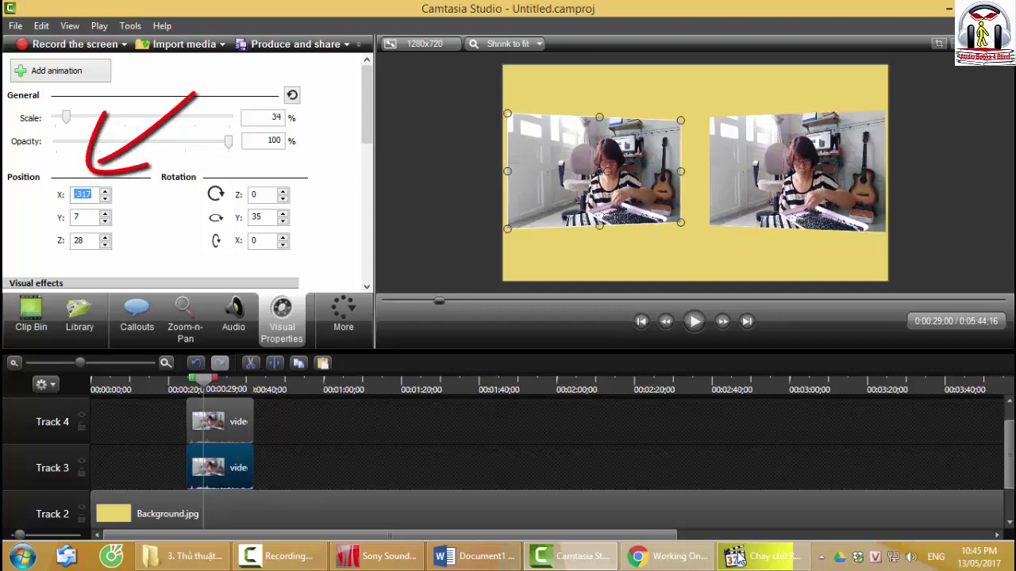
text(-300)
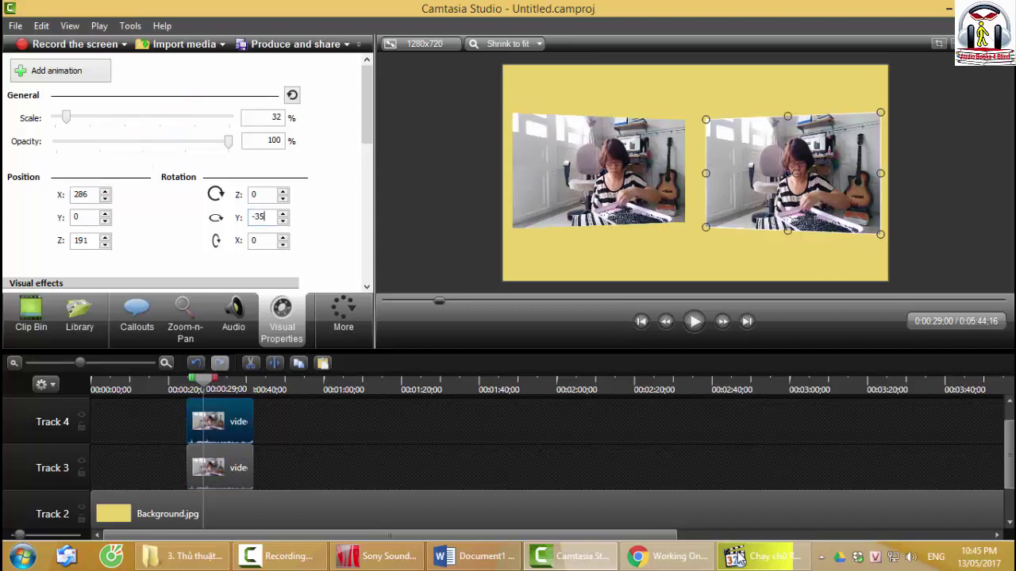
Try a Y rotation of 45 on the Track 4 video, and replace it with -45
key(Return)
text(45)
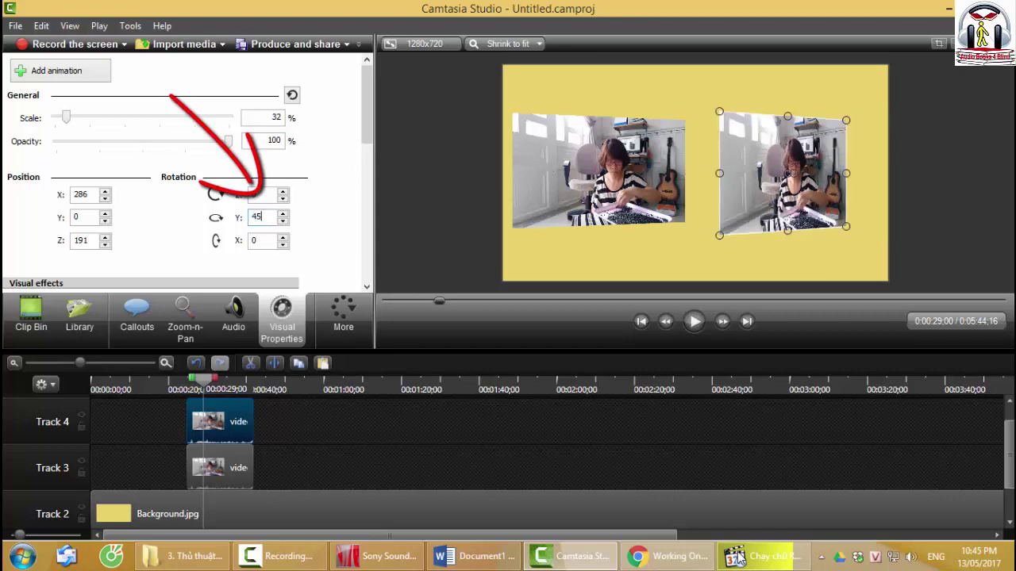
key(BackSpace)
key(BackSpace)
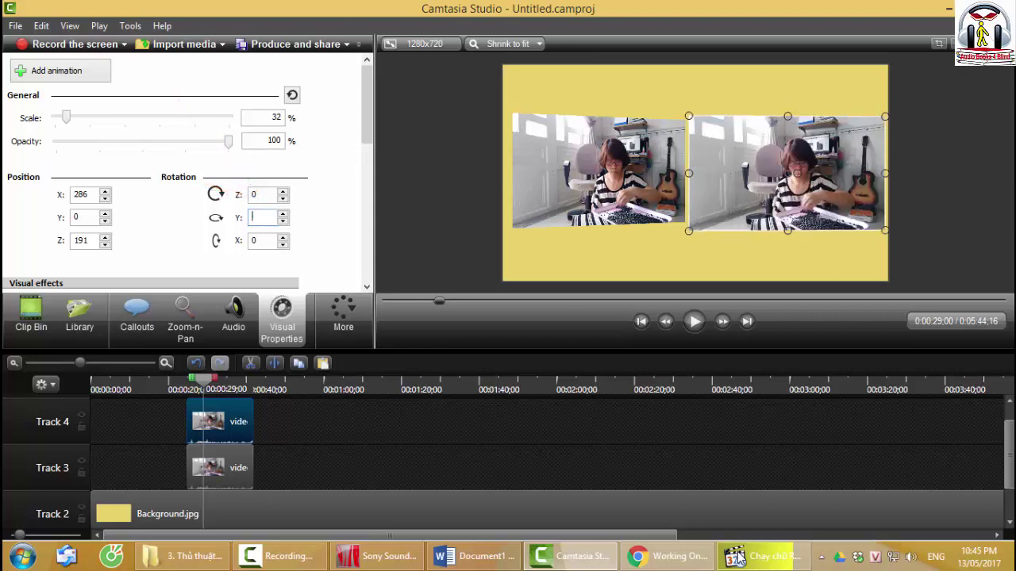
text(-45)
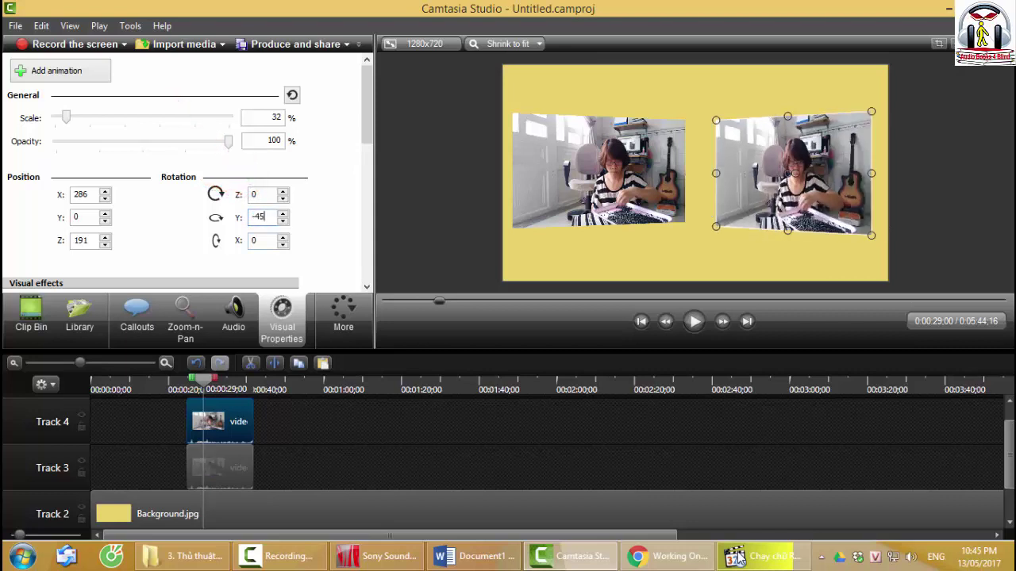
Set the Y rotation of the Track 3 video to 45 and play back both tilted videos
click(216, 467)
double_click(262, 216)
text(45)
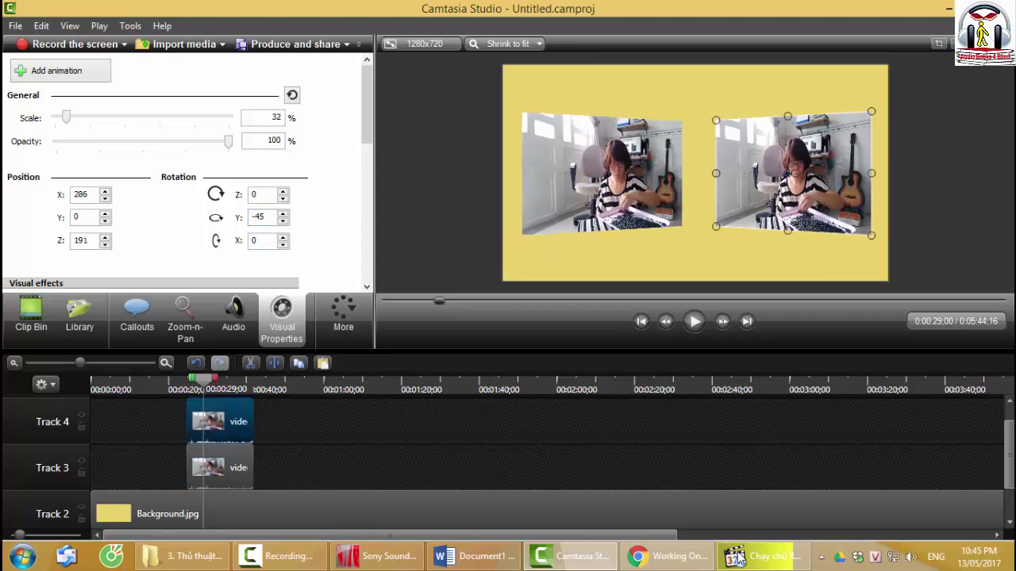
key(space)
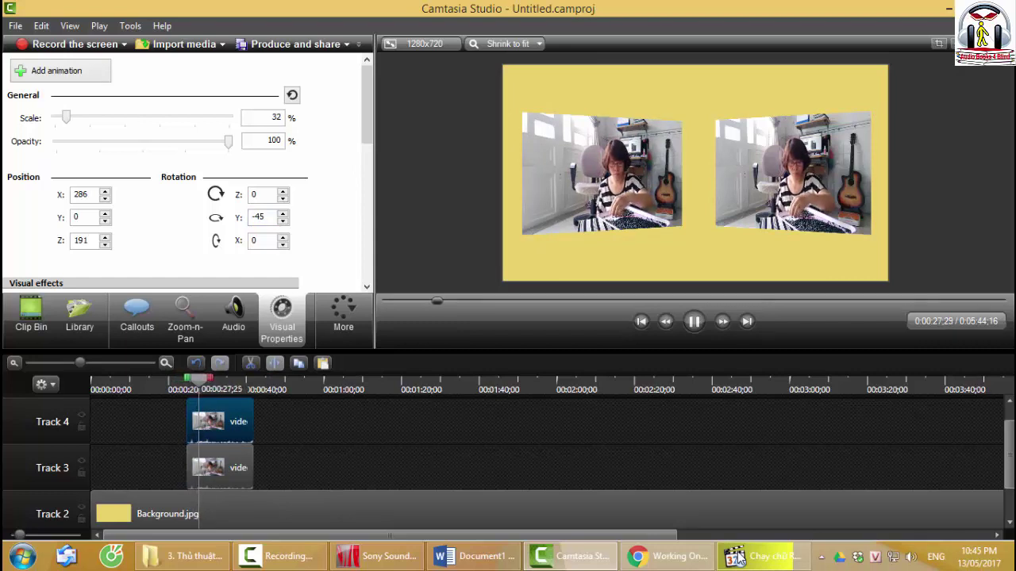
key(space)
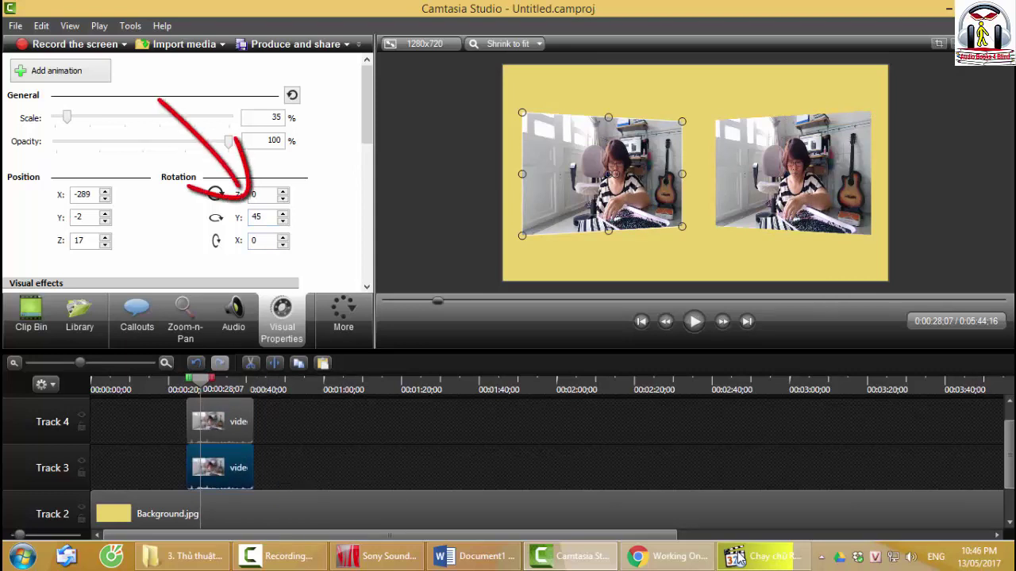
Mirror the Track 3 video by setting its Y rotation to 225, and play from the start of the clip
text(22)
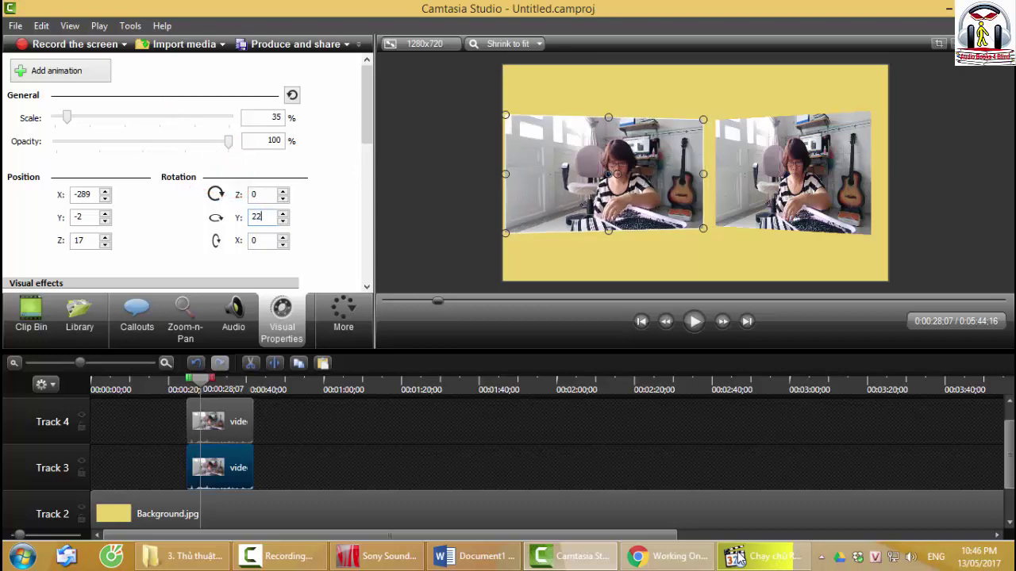
text(5)
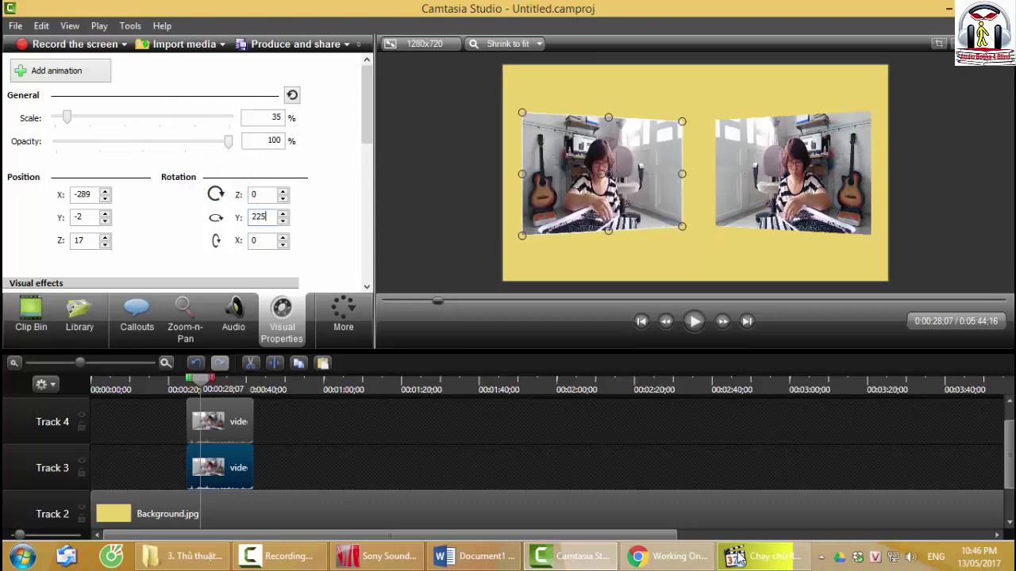
key(space)
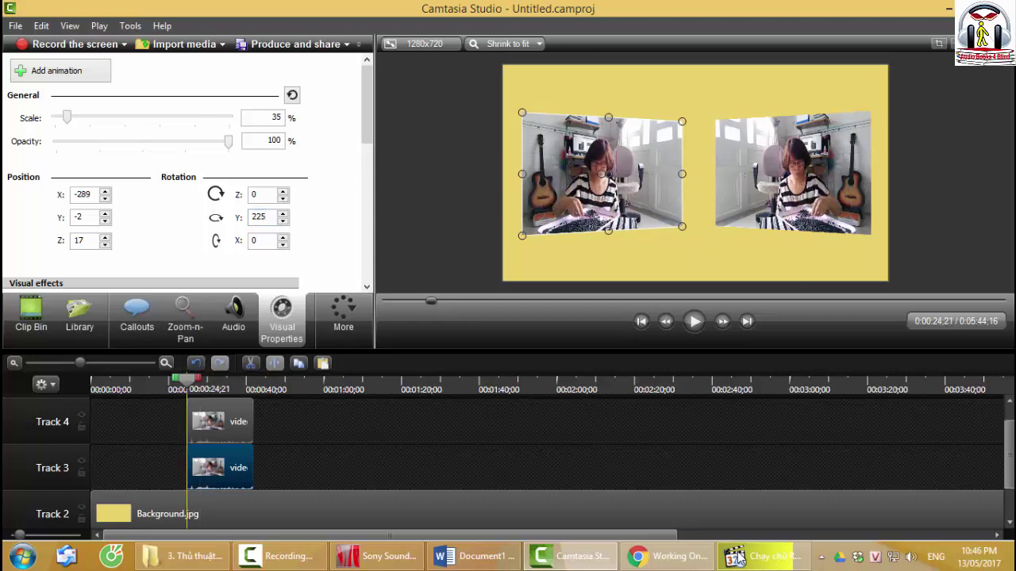